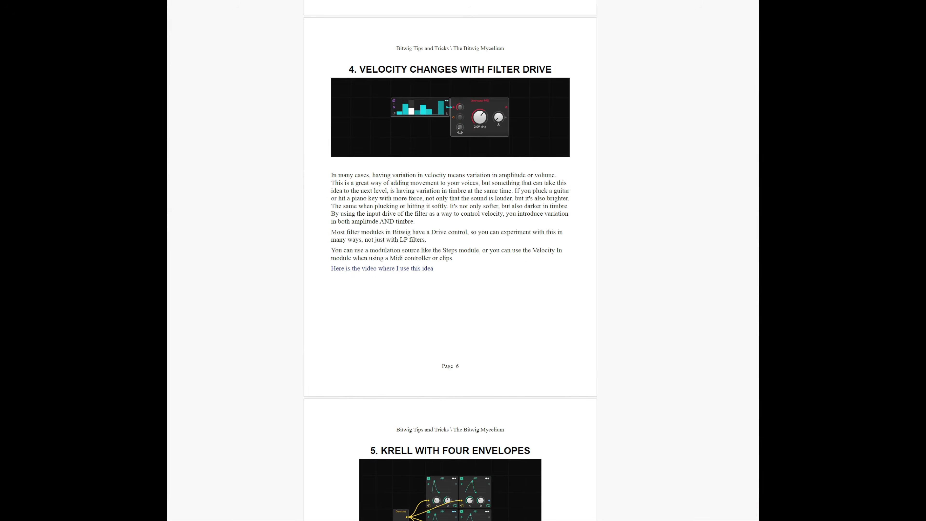
{"action": "scroll", "coordinate": [450, 260], "scroll_direction": "down", "scroll_amount": 10}
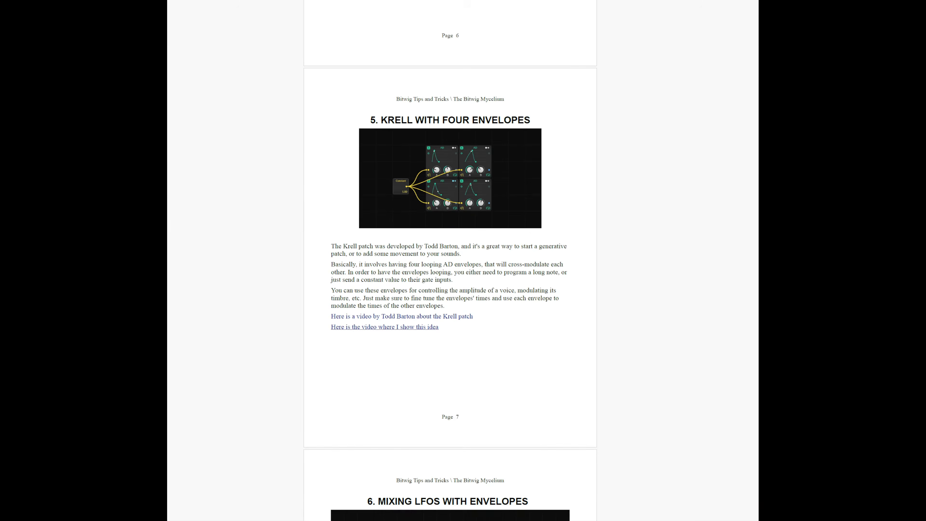
{"action": "scroll", "coordinate": [450, 261], "scroll_direction": "down", "scroll_amount": 6}
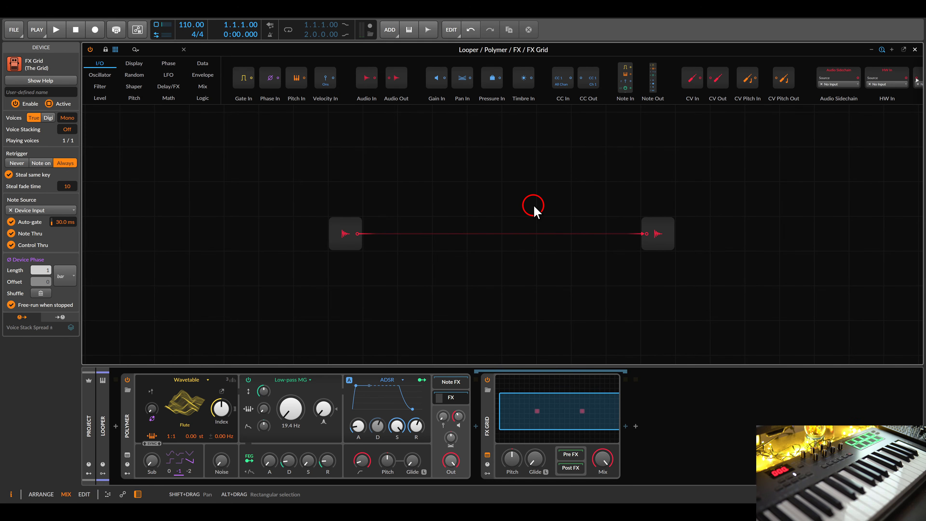
Add a Long Delay module to the grid and duplicate it three times to stack four delays.
{"action": "left_click", "coordinate": [168, 87]}
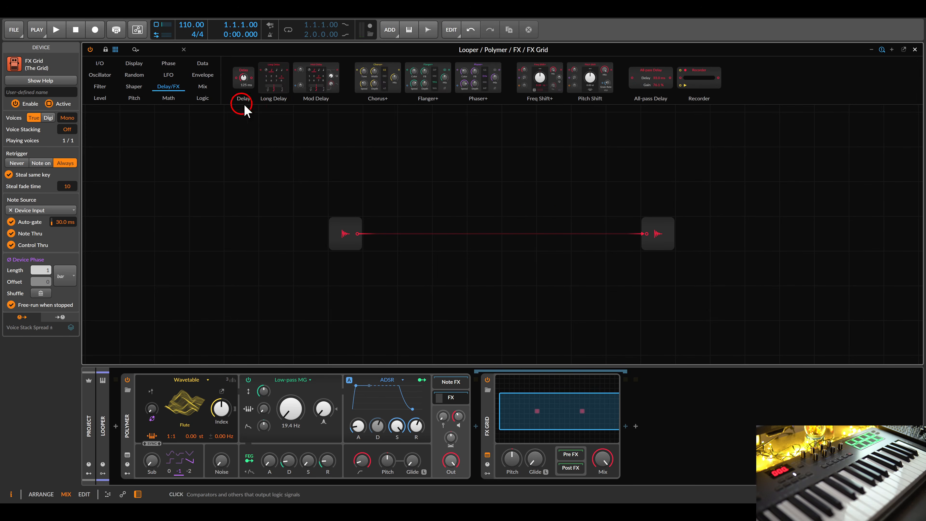
{"action": "left_click_drag", "start_coordinate": [271, 79], "coordinate": [474, 176]}
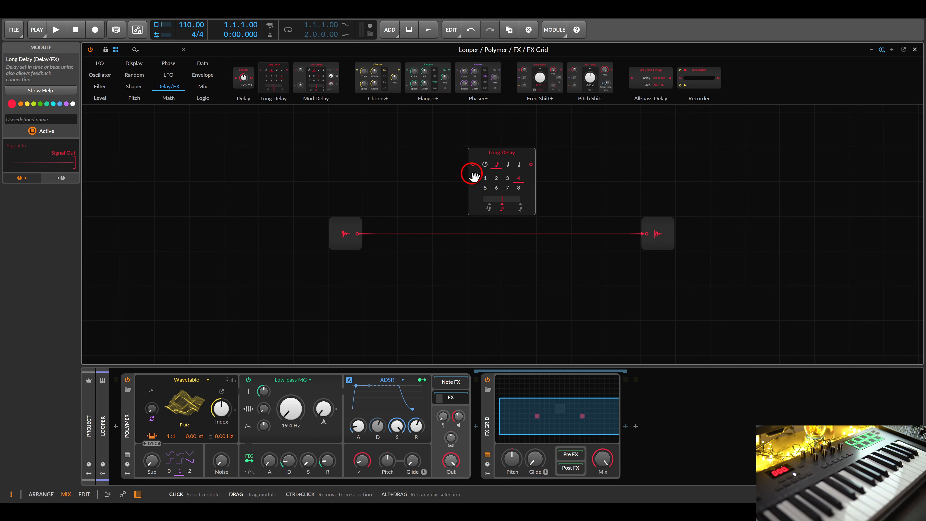
{"action": "key", "text": "ctrl+d"}
{"action": "key", "text": "ctrl+d"}
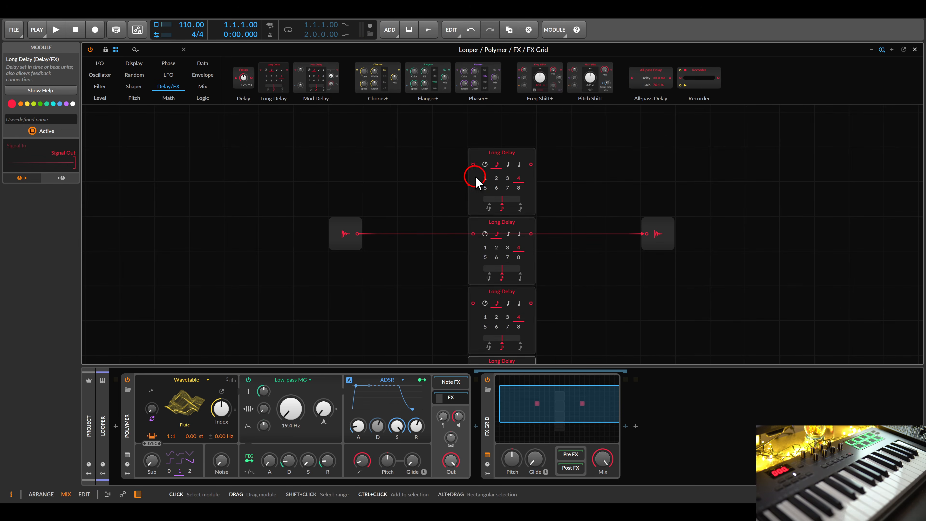
{"action": "key", "text": "ctrl+d"}
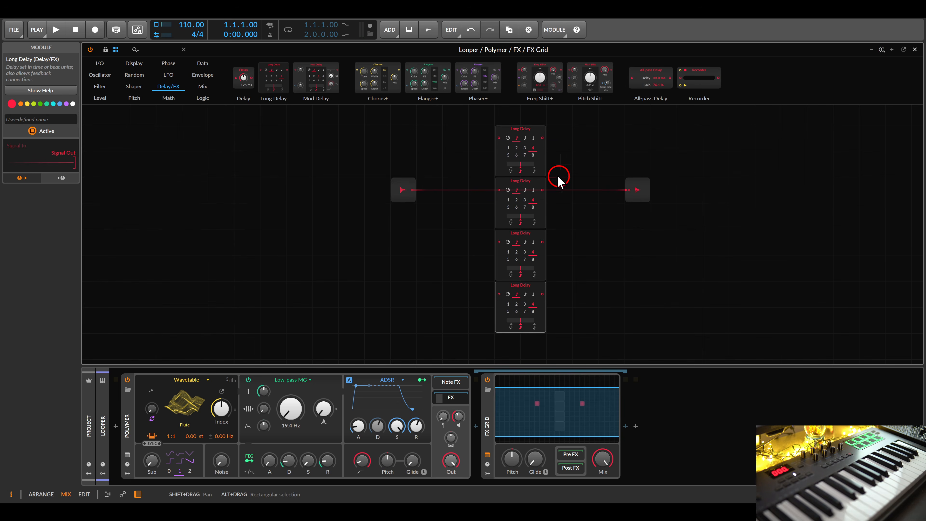
Switch all four Long Delay modules from note-based timing to time in seconds.
{"action": "left_click", "coordinate": [508, 138]}
{"action": "left_click", "coordinate": [507, 190]}
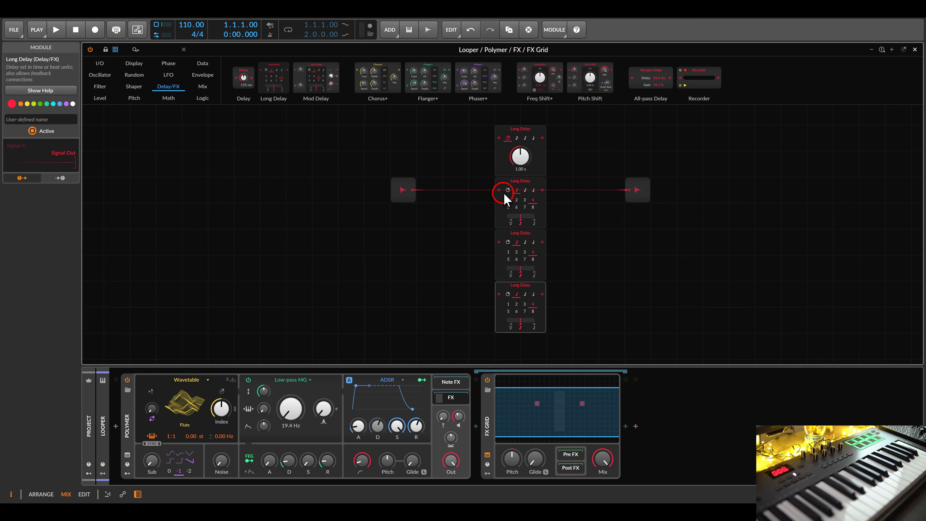
{"action": "left_click", "coordinate": [507, 242]}
{"action": "left_click", "coordinate": [507, 294]}
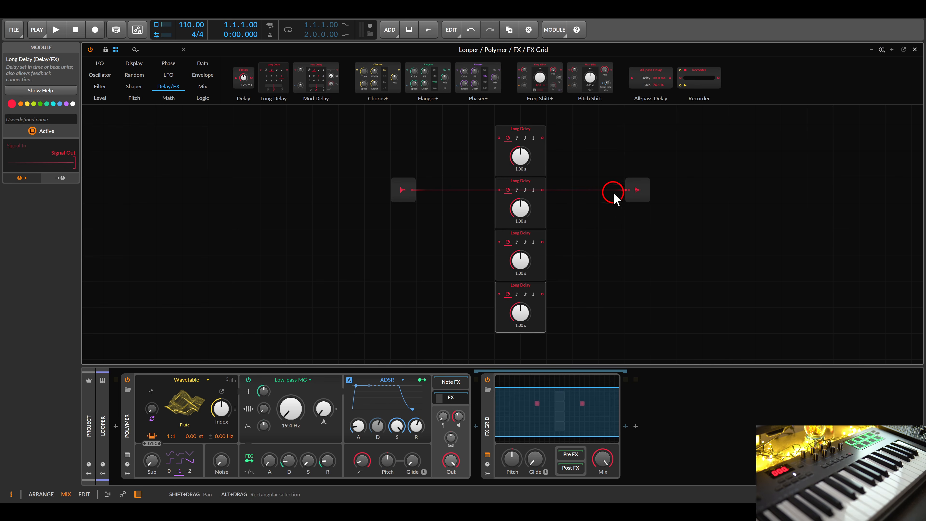
Disconnect the audio input from the output, then route the input through the four Long Delays chained in series.
{"action": "double_click", "coordinate": [629, 190]}
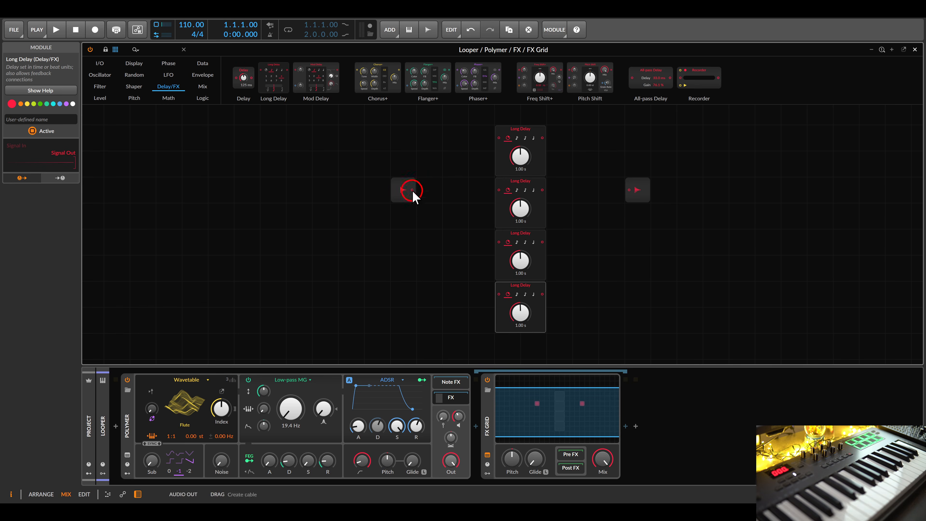
{"action": "left_click_drag", "start_coordinate": [412, 190], "coordinate": [498, 138]}
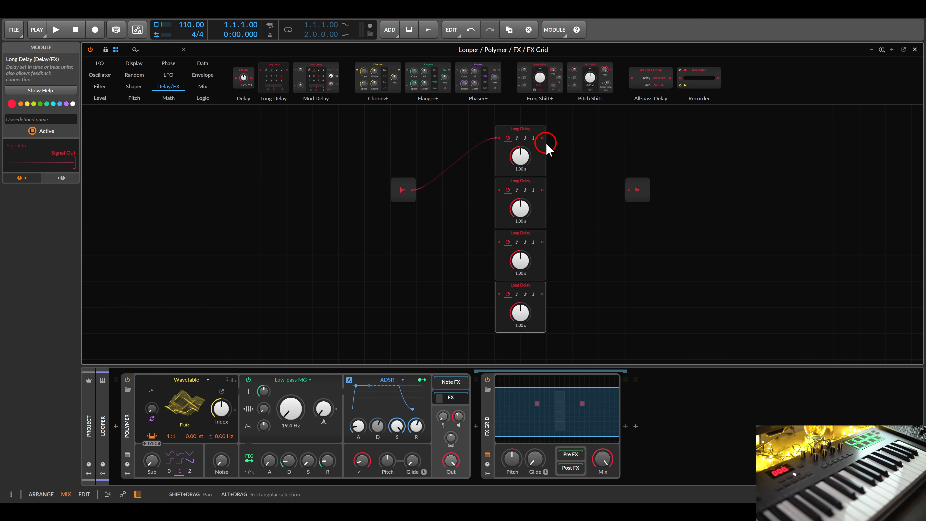
{"action": "left_click_drag", "start_coordinate": [543, 139], "coordinate": [498, 294]}
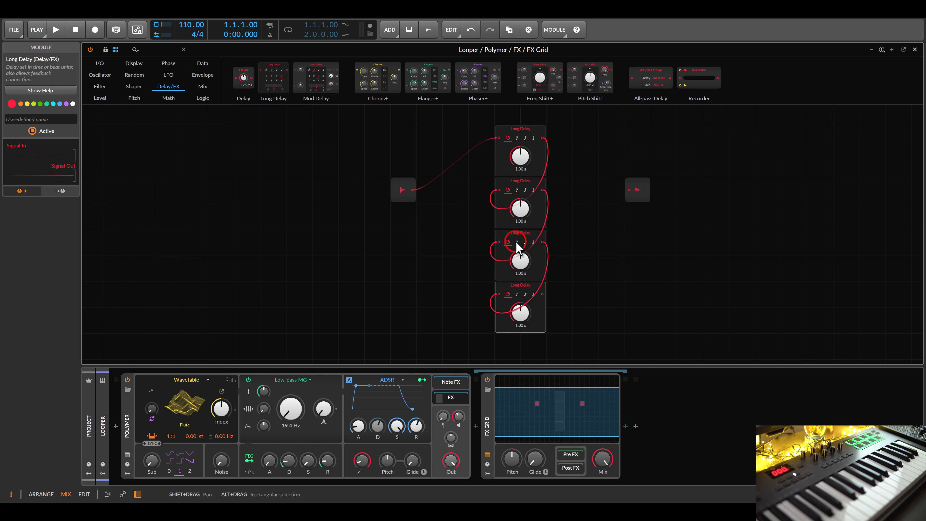
Insert a Mixer before the audio output and connect each of the four Long Delay outputs to its own channel.
{"action": "left_click", "coordinate": [203, 86]}
{"action": "left_click_drag", "start_coordinate": [276, 86], "coordinate": [620, 189]}
{"action": "left_click_drag", "start_coordinate": [543, 138], "coordinate": [577, 216]}
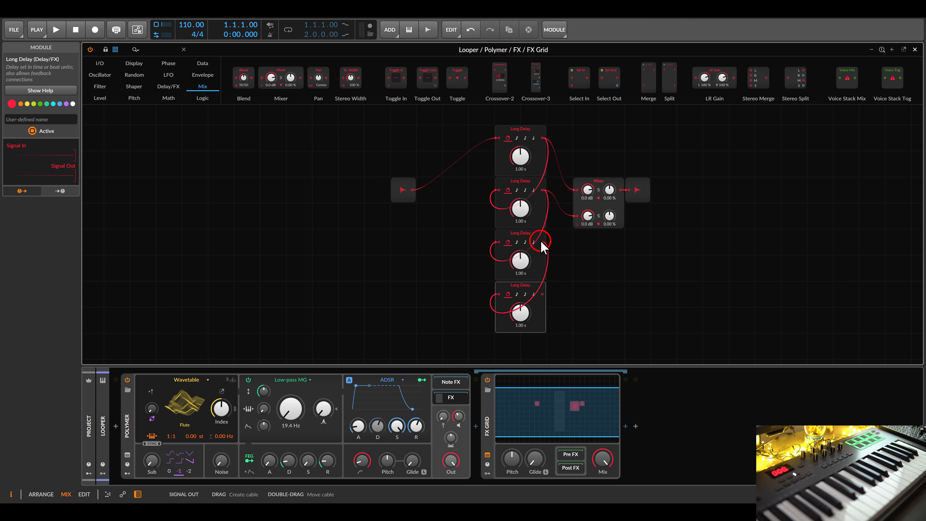
{"action": "left_click_drag", "start_coordinate": [542, 242], "coordinate": [578, 252]}
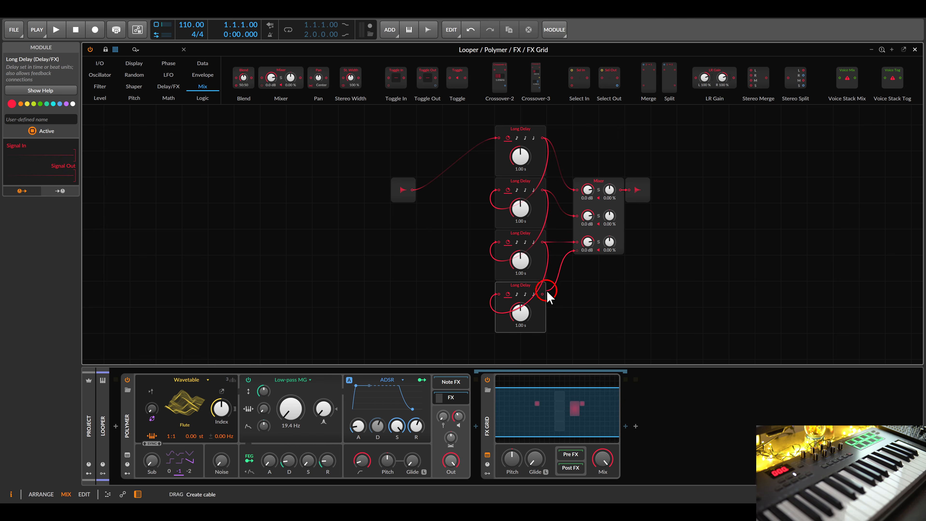
{"action": "left_click_drag", "start_coordinate": [543, 294], "coordinate": [579, 298]}
Pan the Mixer's first channel to -52% and second to 51.5%, and set the FX Grid's mix to 49%.
{"action": "scroll", "coordinate": [632, 238], "scroll_direction": "up", "scroll_amount": 4}
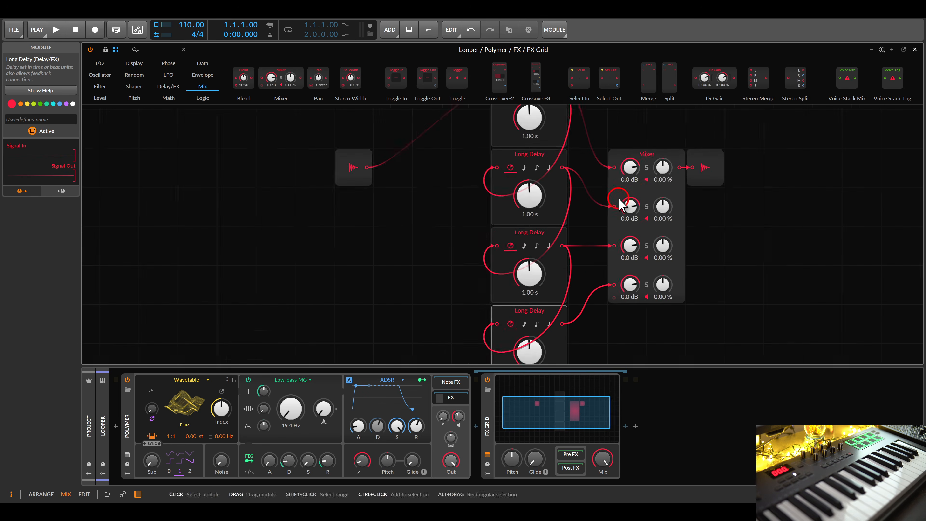
{"action": "left_click_drag", "start_coordinate": [593, 167], "coordinate": [593, 202]}
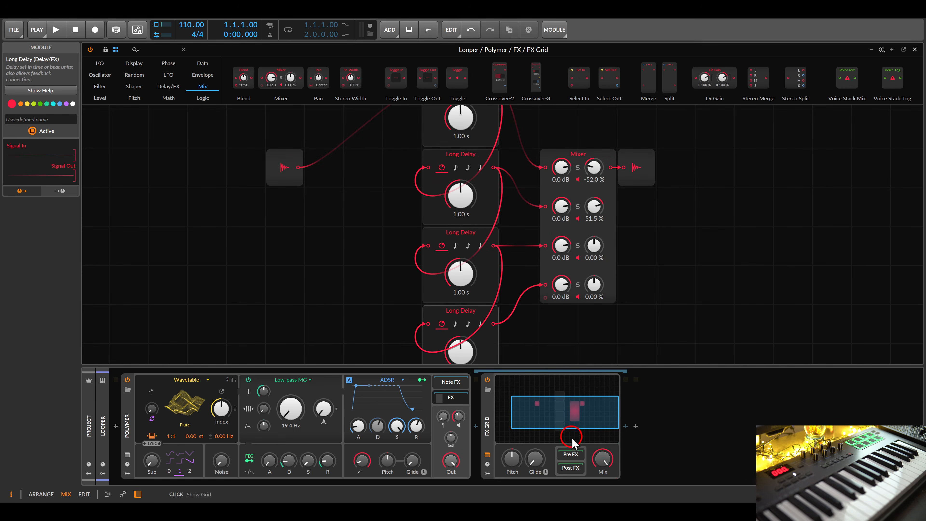
{"action": "left_click", "coordinate": [602, 459]}
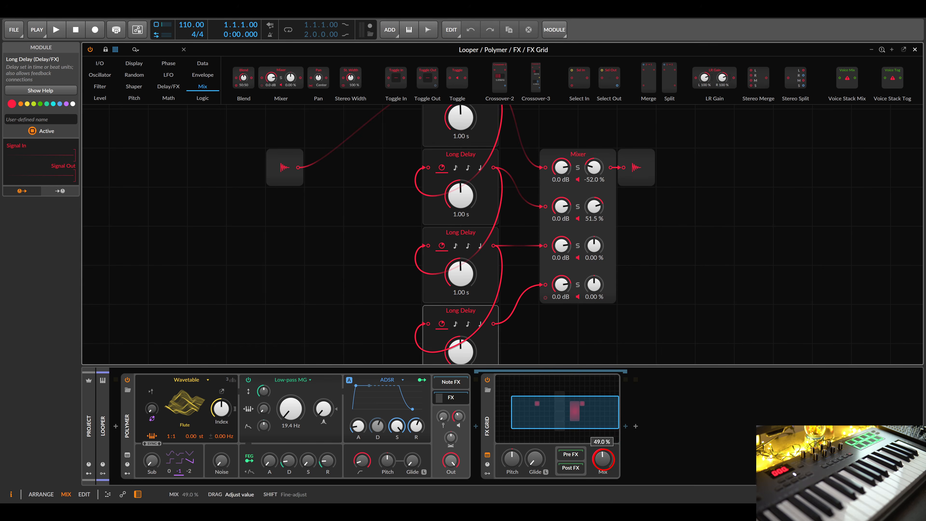
Move the Mixer and audio output away from the delays and insert a Pitch Shift before the Mixer's first channel.
{"action": "scroll", "coordinate": [633, 296], "scroll_direction": "down", "scroll_amount": 3}
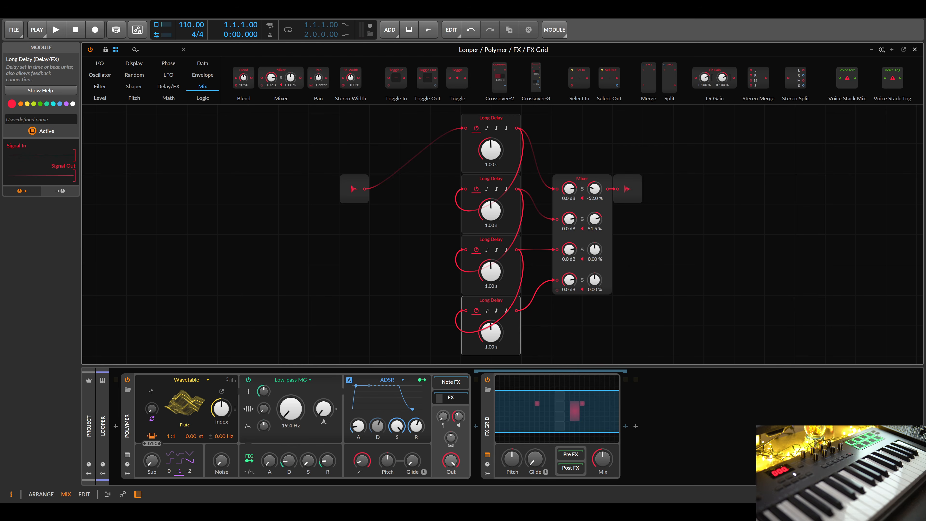
{"action": "left_click_drag", "start_coordinate": [688, 177], "coordinate": [592, 279]}
{"action": "left_click_drag", "start_coordinate": [589, 180], "coordinate": [670, 181]}
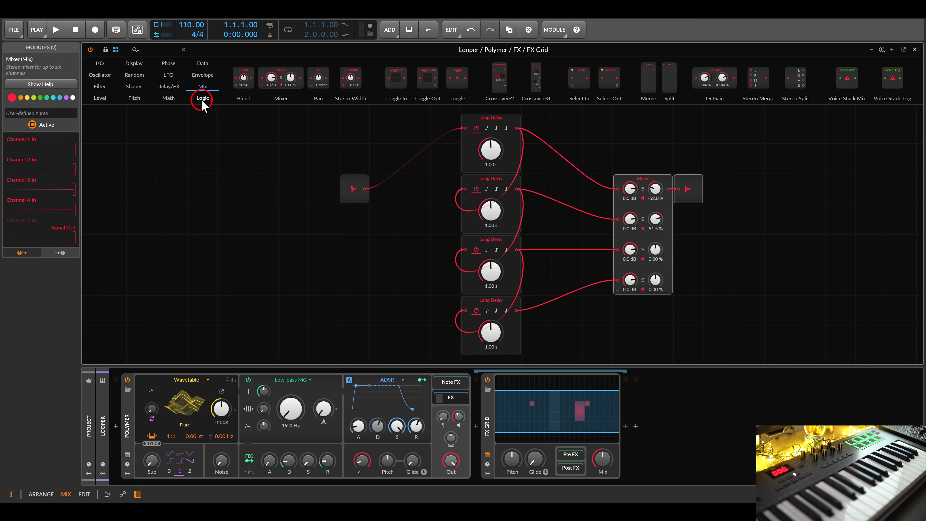
{"action": "left_click", "coordinate": [168, 86]}
{"action": "left_click_drag", "start_coordinate": [589, 77], "coordinate": [620, 186]}
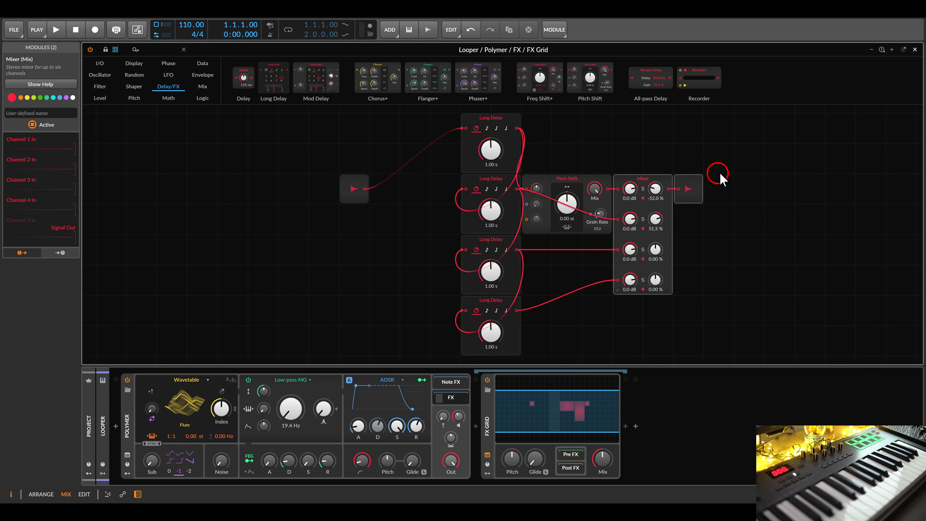
Make more room before the Mixer and place Pitch Shift modules between the first three Long Delays and their Mixer channels.
{"action": "left_click_drag", "start_coordinate": [718, 175], "coordinate": [621, 296]}
{"action": "left_click_drag", "start_coordinate": [647, 179], "coordinate": [723, 179]}
{"action": "left_click_drag", "start_coordinate": [582, 178], "coordinate": [601, 118]}
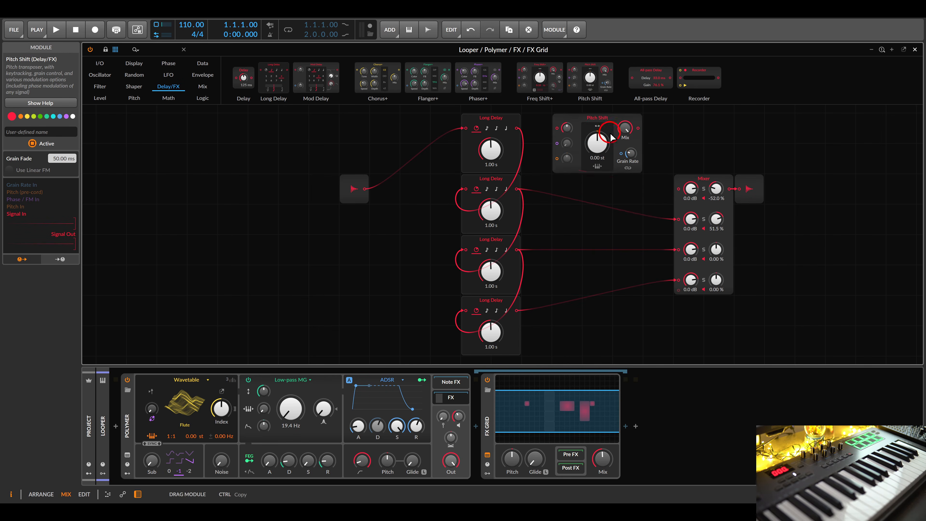
{"action": "left_click_drag", "start_coordinate": [592, 66], "coordinate": [611, 241]}
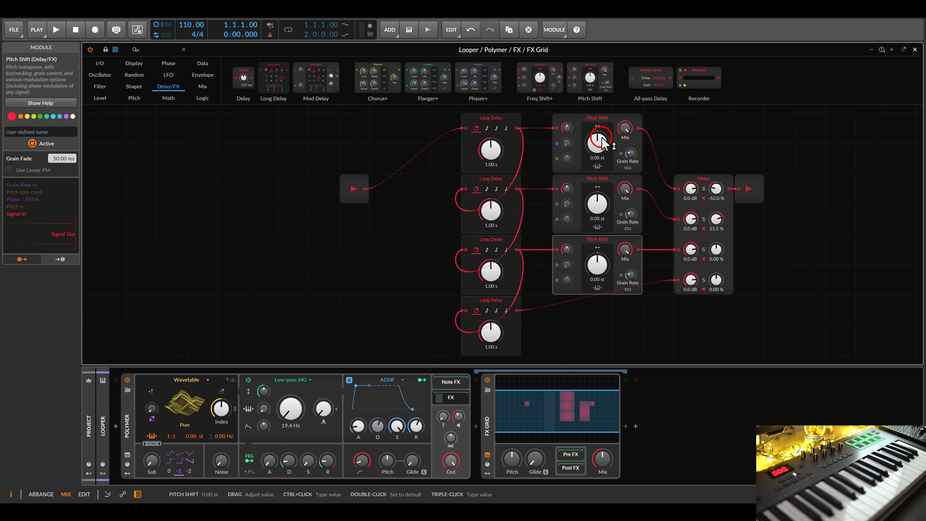
Set the three Pitch Shift modules to +12, +7 and -12 semitones, in order from the first delay to the third.
{"action": "triple_click", "coordinate": [603, 144]}
{"action": "type", "text": "1"}
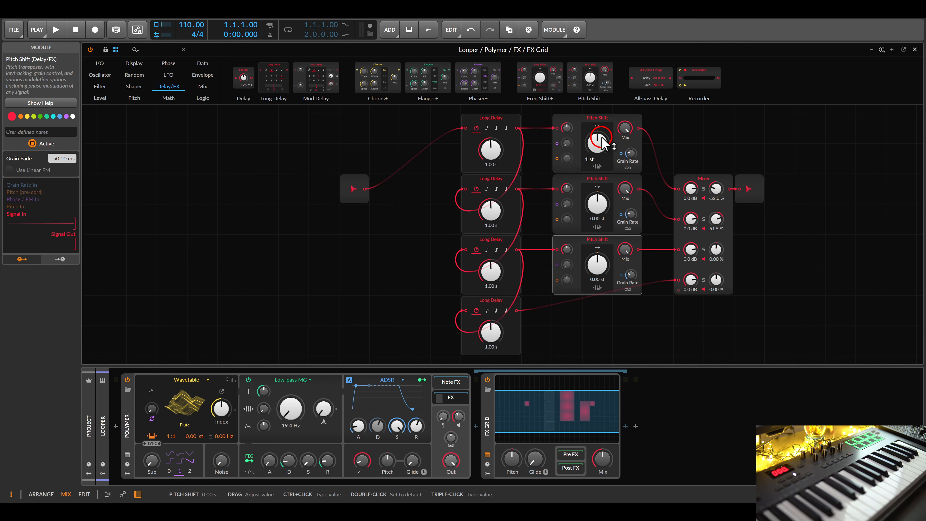
{"action": "type", "text": "2"}
{"action": "key", "text": "Return"}
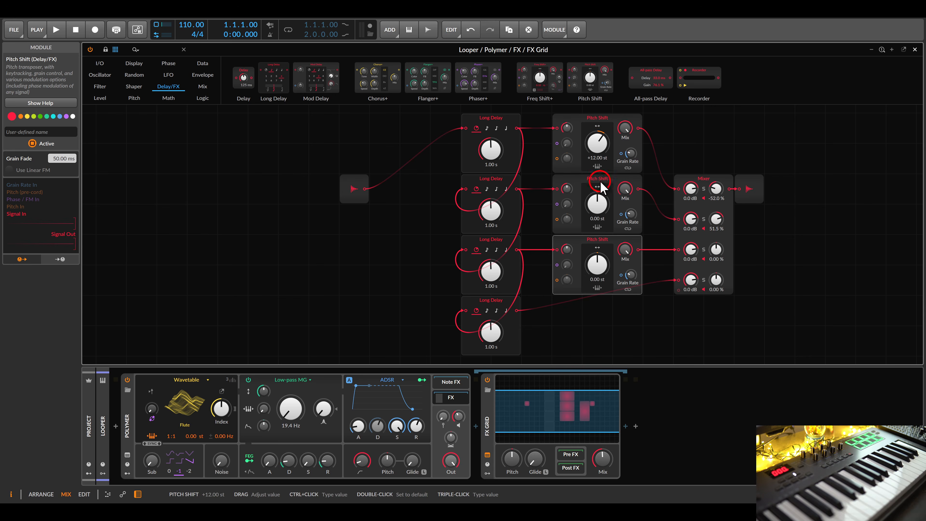
{"action": "triple_click", "coordinate": [603, 204]}
{"action": "type", "text": "7"}
{"action": "key", "text": "Return"}
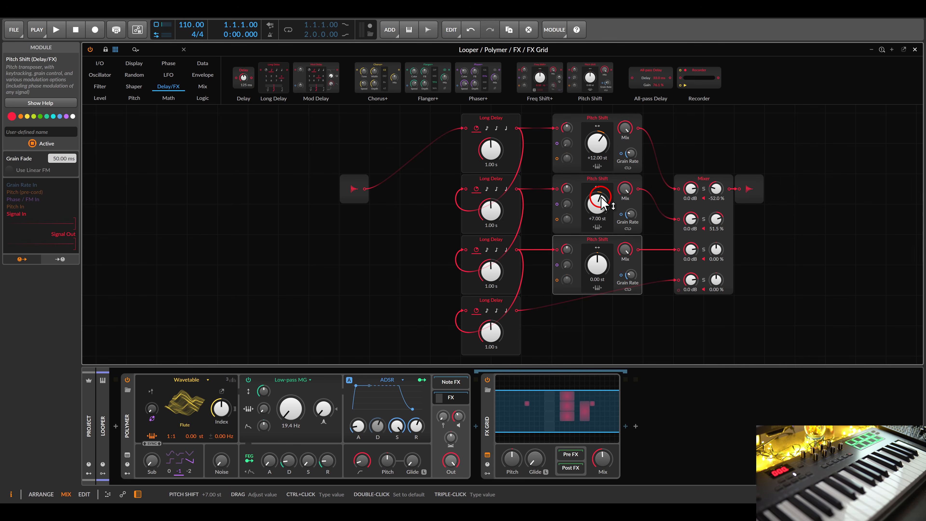
{"action": "triple_click", "coordinate": [601, 270]}
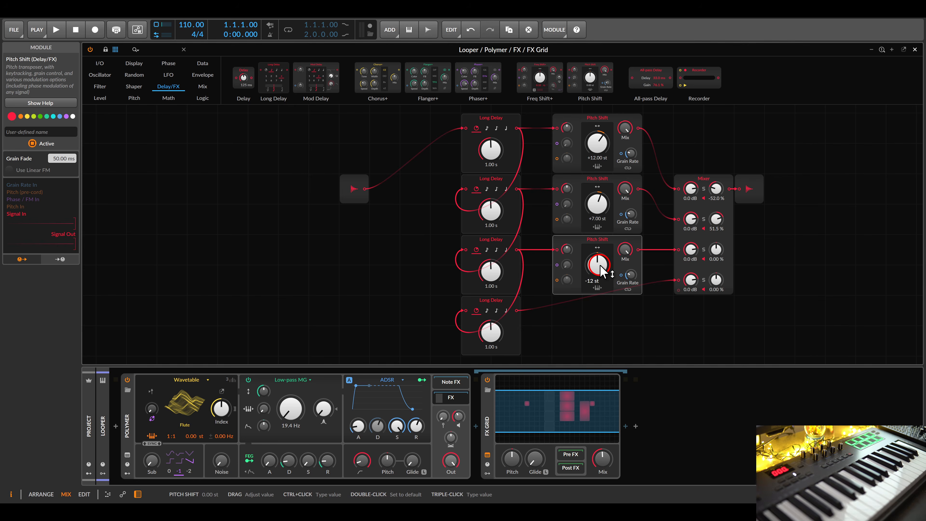
{"action": "type", "text": "-12"}
{"action": "key", "text": "Return"}
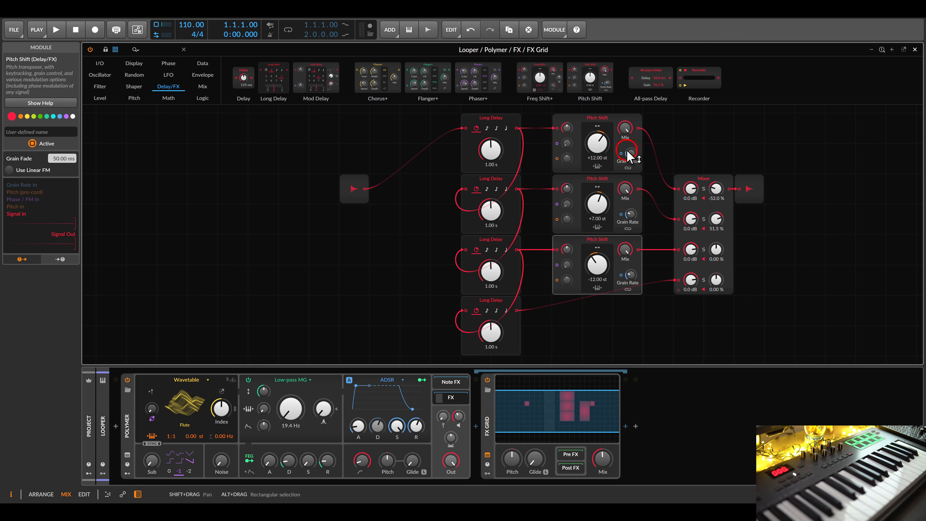
Lower the grain rates of the Pitch Shift modules, setting the +7 semitone one to 2.00 Hz.
{"action": "left_click", "coordinate": [630, 214]}
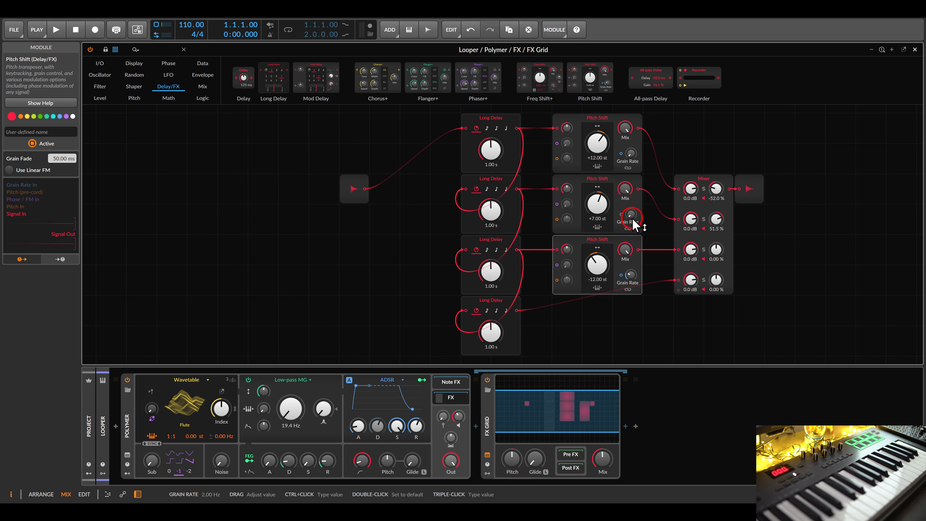
{"action": "left_click", "coordinate": [630, 274]}
{"action": "left_click", "coordinate": [668, 284]}
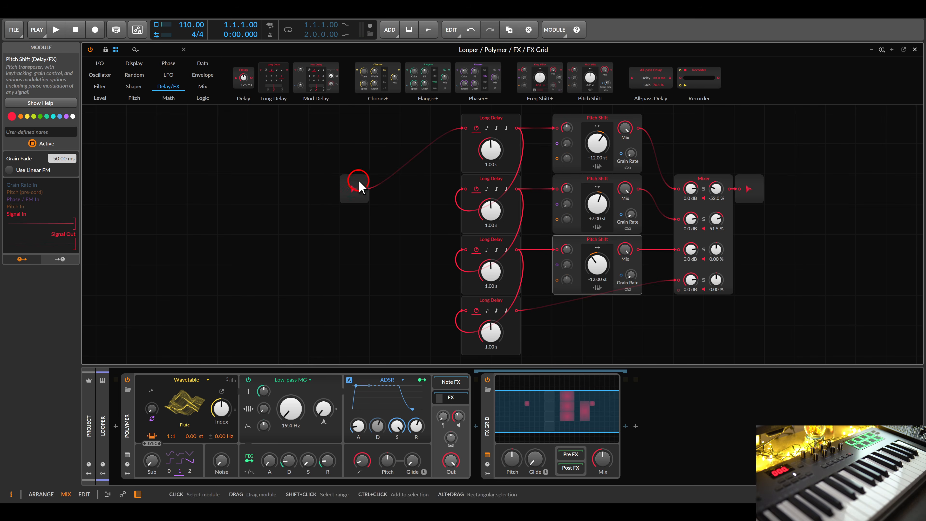
Move the audio input away from the delays and insert a High-pass filter at 158 Hz between it and the first delay.
{"action": "left_click_drag", "start_coordinate": [355, 183], "coordinate": [308, 185]}
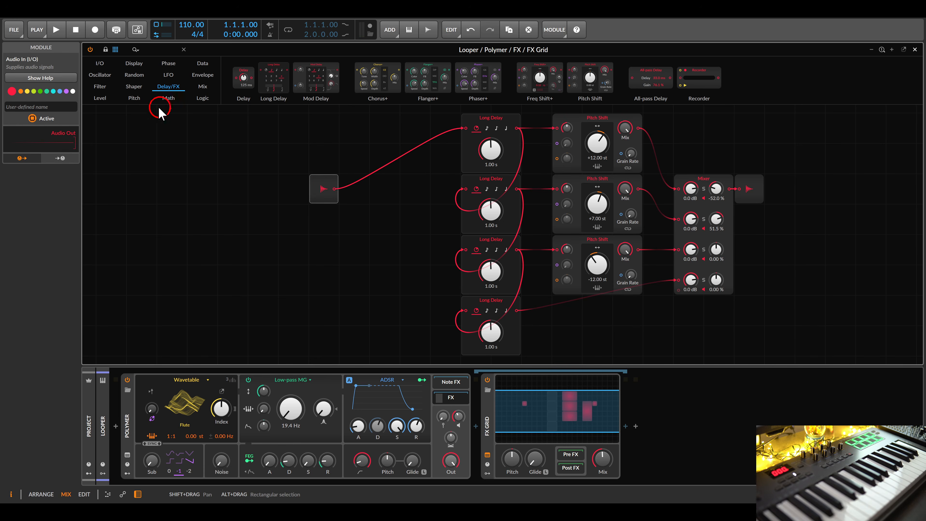
{"action": "left_click", "coordinate": [100, 88]}
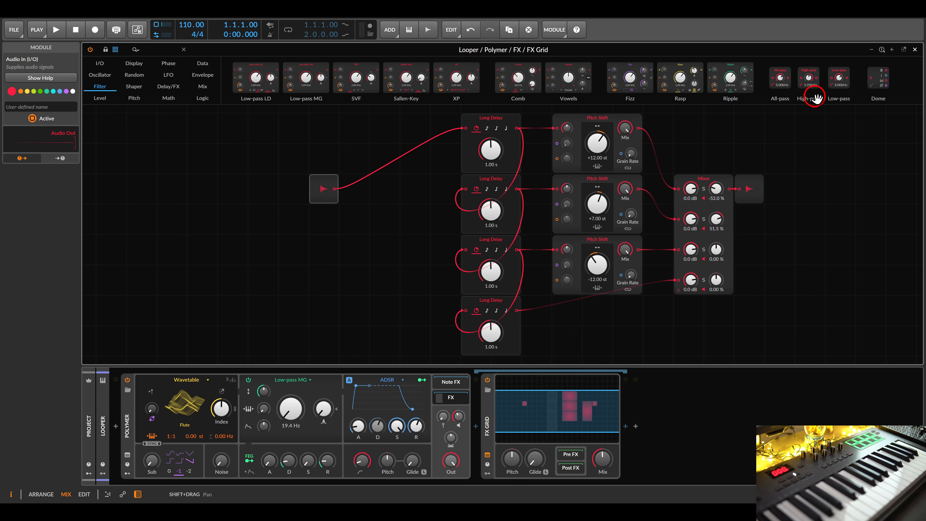
{"action": "left_click_drag", "start_coordinate": [808, 77], "coordinate": [355, 189]}
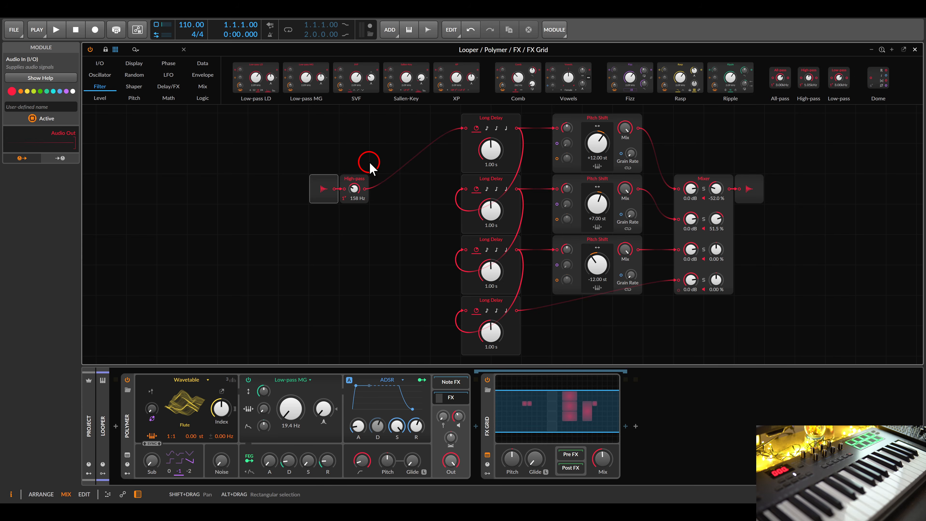
Add a Noise module, switch it to pink noise and place it just above the Mixer.
{"action": "left_click", "coordinate": [134, 74]}
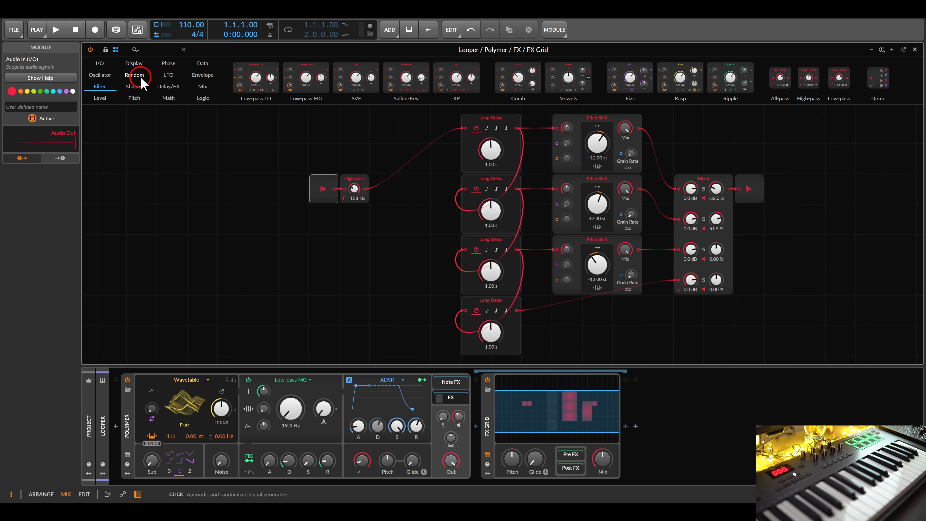
{"action": "left_click_drag", "start_coordinate": [225, 81], "coordinate": [324, 245]}
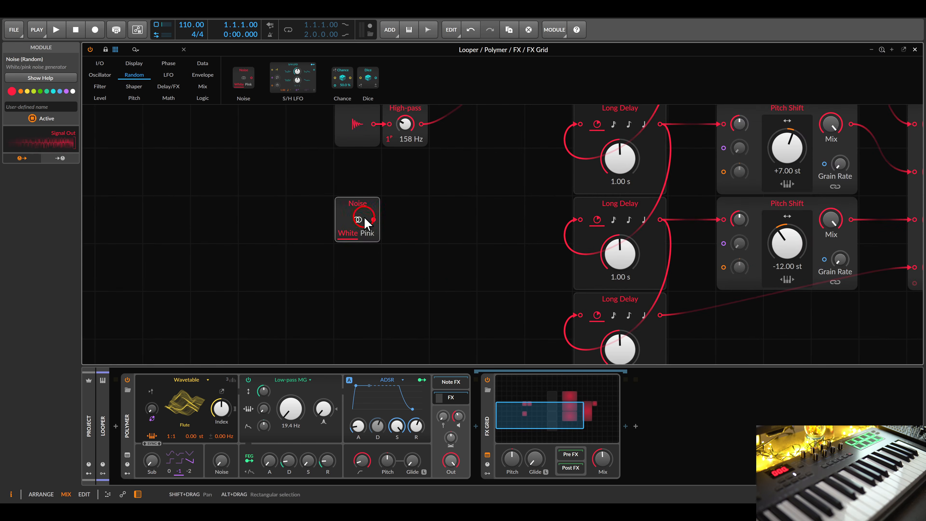
{"action": "left_click", "coordinate": [369, 233]}
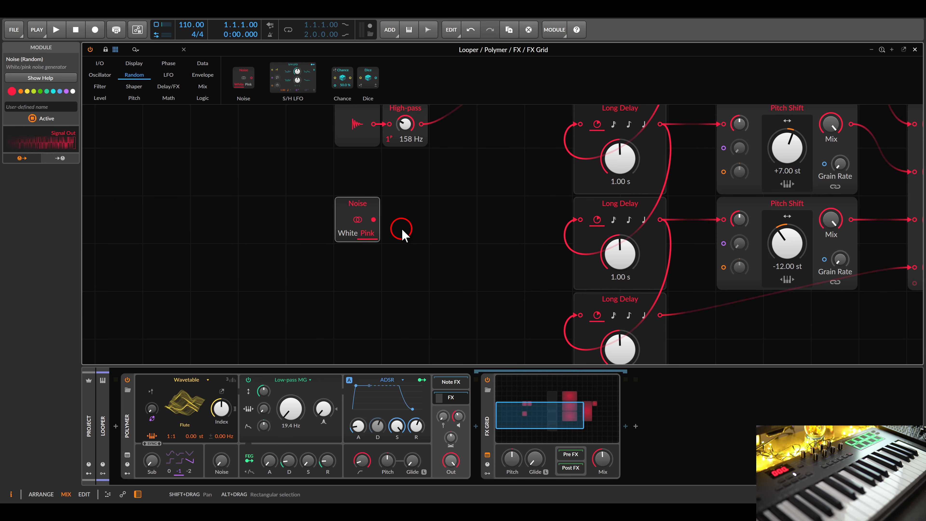
{"action": "scroll", "coordinate": [418, 206], "scroll_direction": "down", "scroll_amount": 3}
{"action": "left_click_drag", "start_coordinate": [418, 204], "coordinate": [651, 142]}
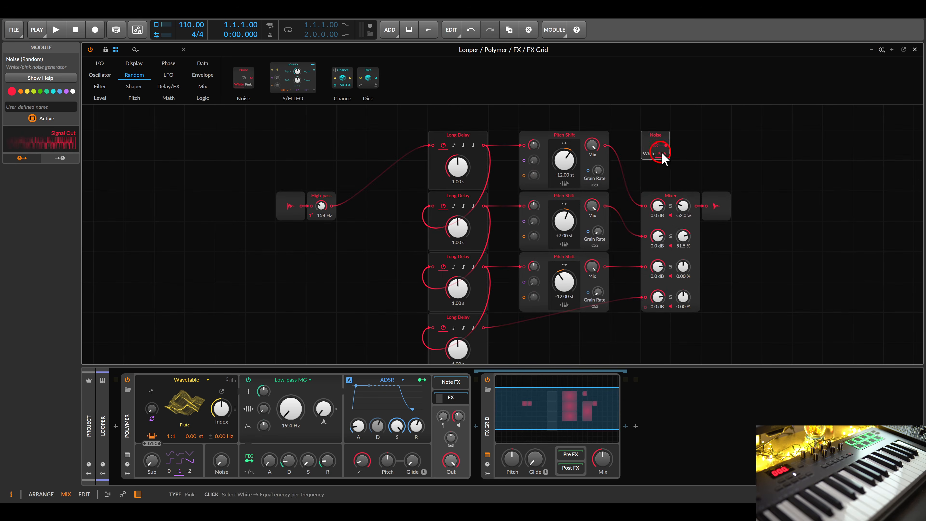
Add a Modulator Out module directly after the pink Noise module so the noise feeds it.
{"action": "scroll", "coordinate": [641, 183], "scroll_direction": "up", "scroll_amount": 3}
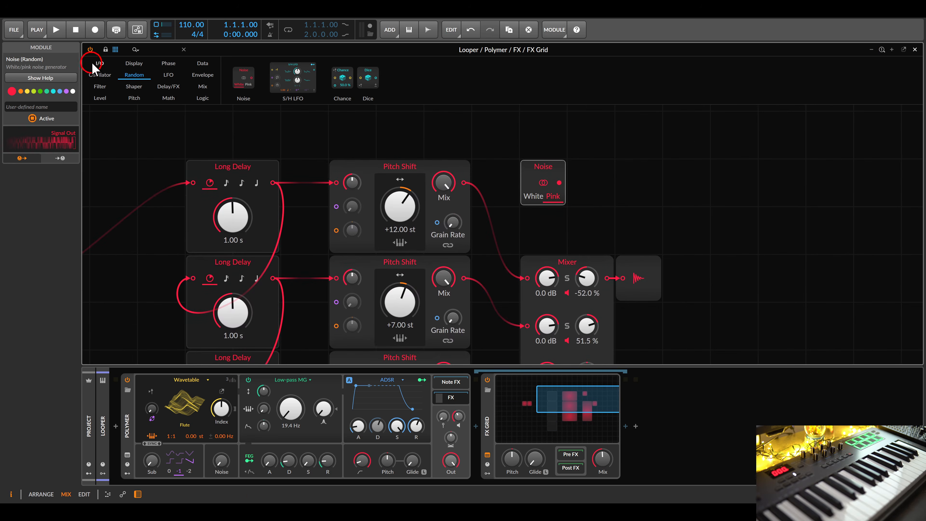
{"action": "left_click", "coordinate": [100, 62]}
{"action": "scroll", "coordinate": [779, 86], "scroll_direction": "right", "scroll_amount": 5}
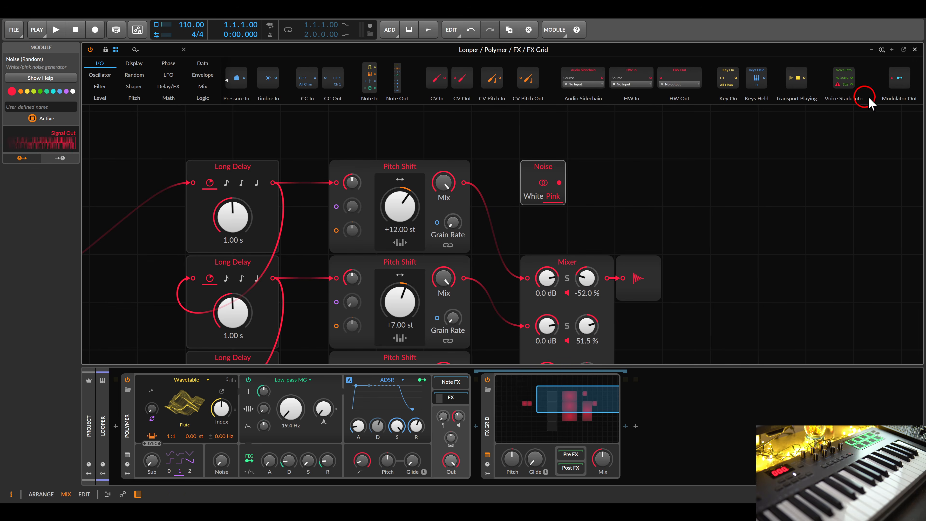
{"action": "left_click_drag", "start_coordinate": [902, 85], "coordinate": [597, 180]}
{"action": "scroll", "coordinate": [657, 180], "scroll_direction": "down", "scroll_amount": 4}
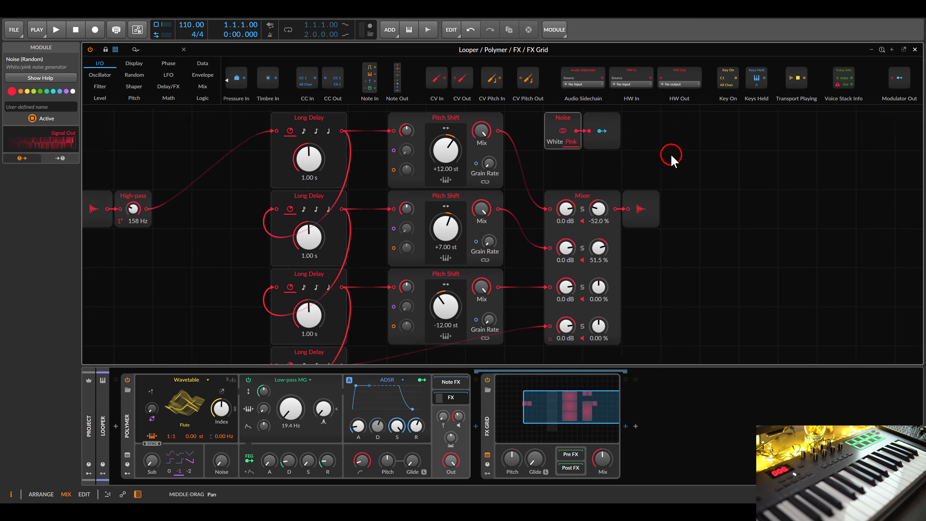
Map the Modulator Out to the levels of all four channels of the output Mixer, using tiny amounts of about +0.01 to +0.02.
{"action": "left_click", "coordinate": [611, 134]}
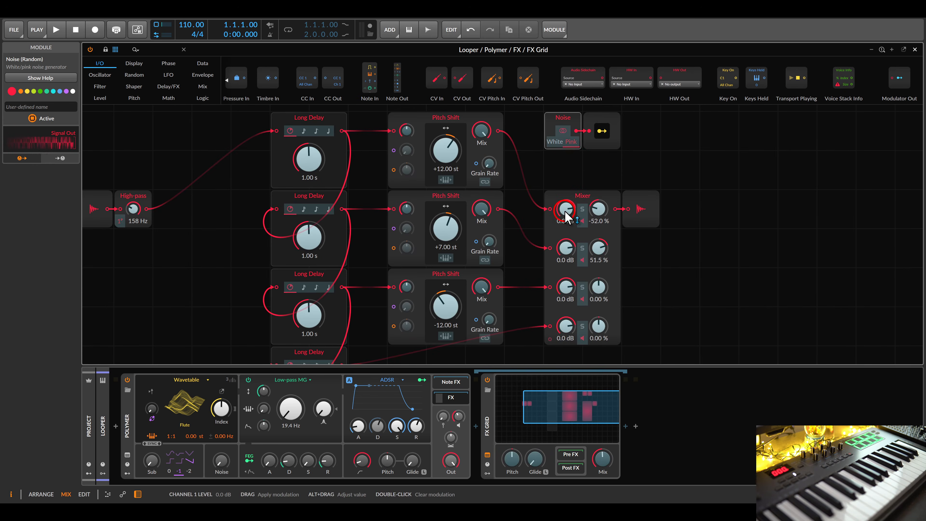
{"action": "left_click_drag", "start_coordinate": [566, 215], "coordinate": [566, 214]}
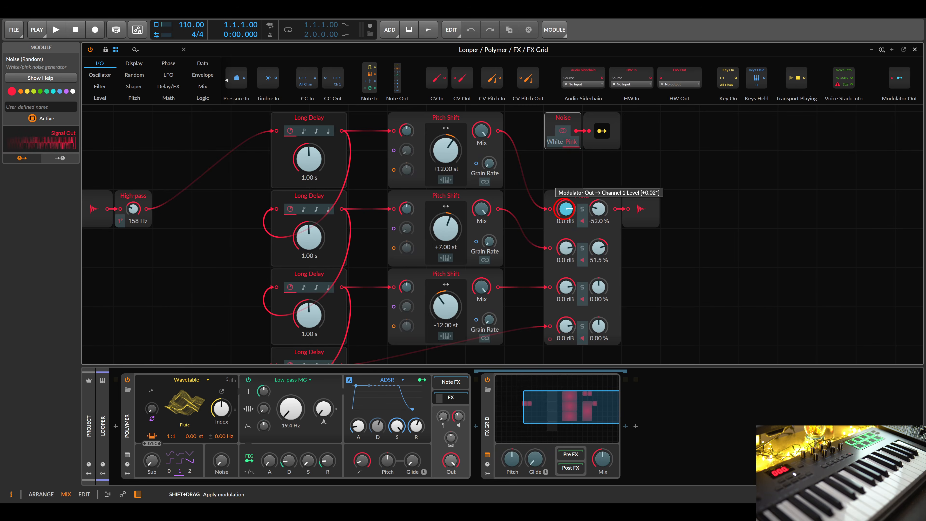
{"action": "left_click_drag", "start_coordinate": [566, 249], "coordinate": [566, 248]}
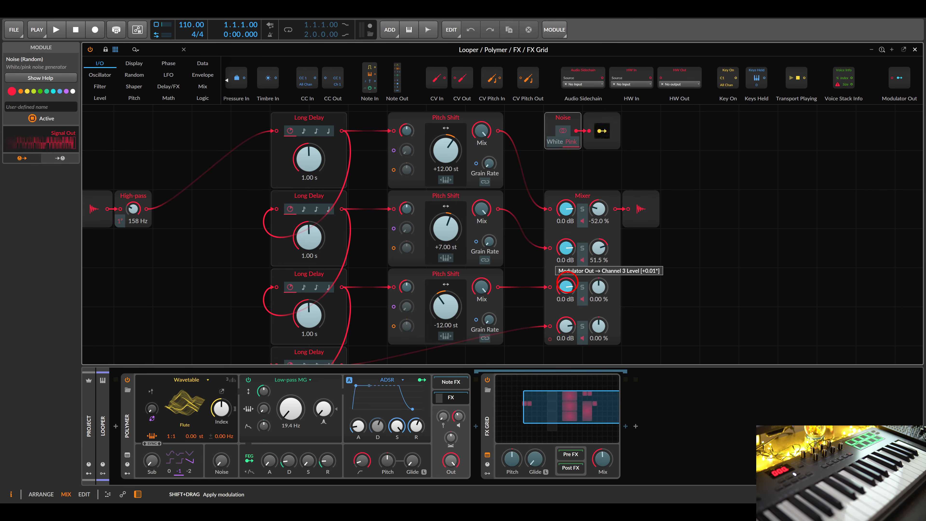
{"action": "left_click_drag", "start_coordinate": [566, 327], "coordinate": [566, 326]}
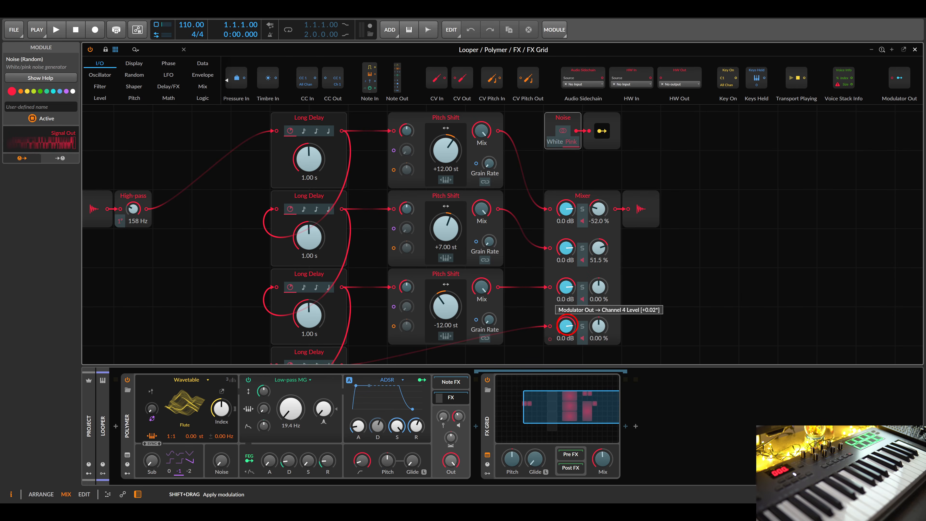
{"action": "left_click", "coordinate": [601, 131]}
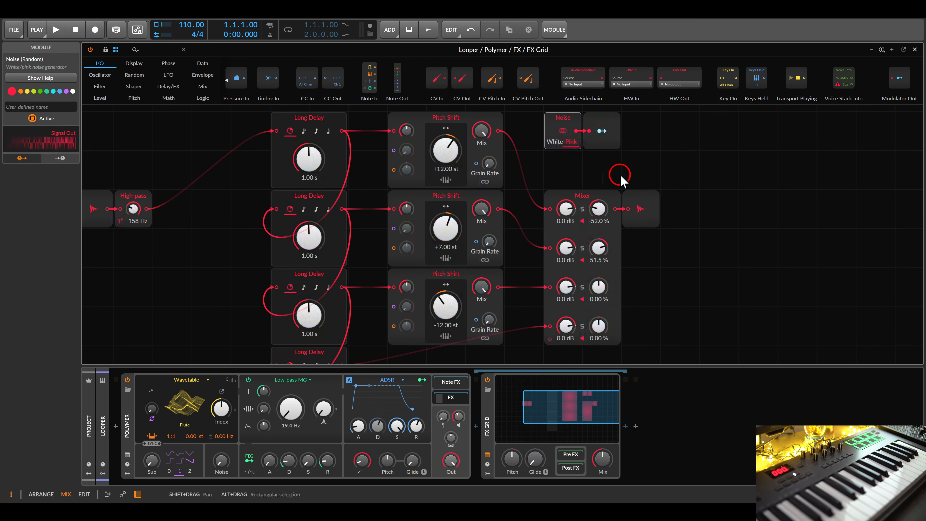
Insert two All-pass Delay modules between the Mixer and the audio output, with delay times of 127 ms and 156 ms.
{"action": "scroll", "coordinate": [620, 176], "scroll_direction": "down", "scroll_amount": 2}
{"action": "left_click_drag", "start_coordinate": [667, 172], "coordinate": [683, 173]}
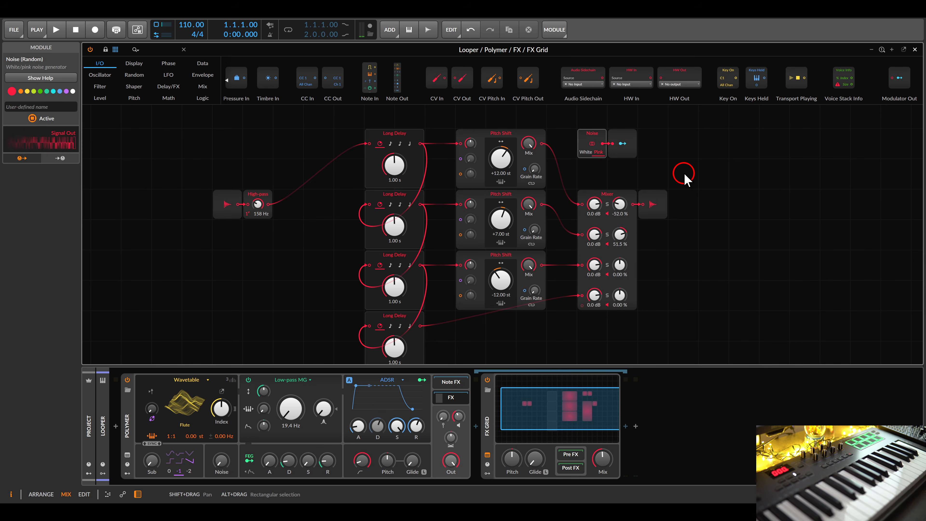
{"action": "left_click_drag", "start_coordinate": [657, 194], "coordinate": [778, 194]}
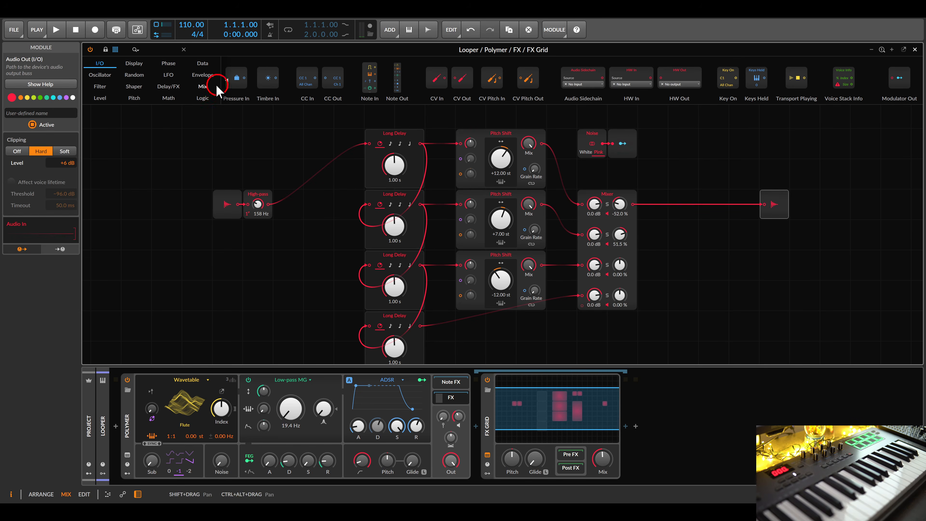
{"action": "left_click", "coordinate": [168, 86]}
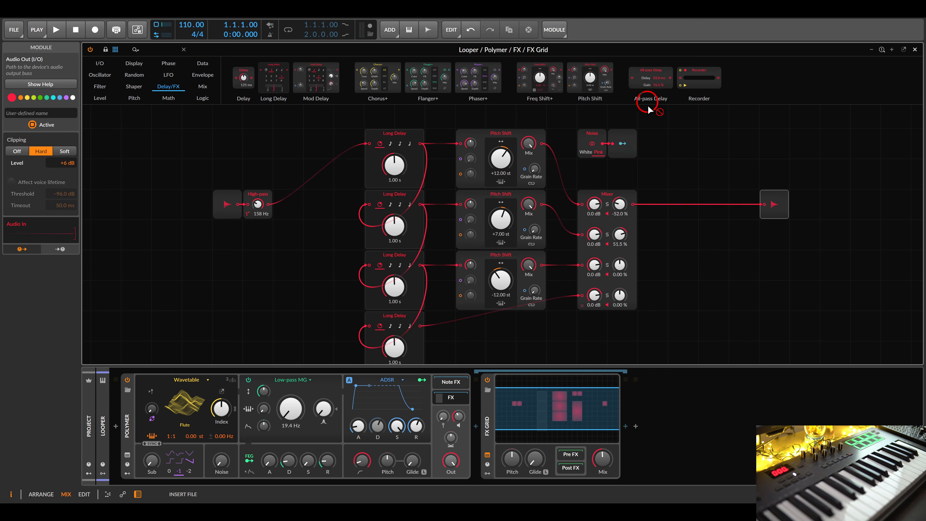
{"action": "left_click_drag", "start_coordinate": [648, 110], "coordinate": [640, 203]}
{"action": "left_click_drag", "start_coordinate": [655, 78], "coordinate": [693, 203]}
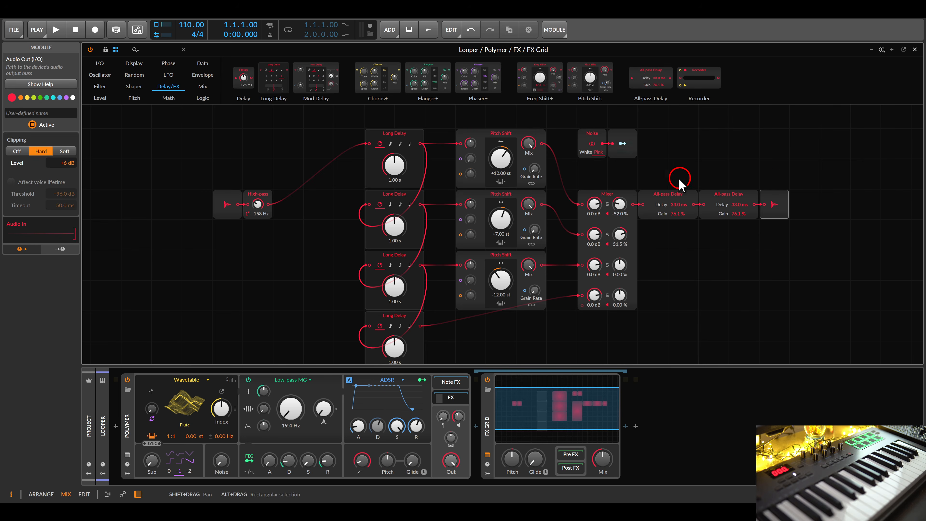
{"action": "left_click_drag", "start_coordinate": [675, 205], "coordinate": [675, 203]}
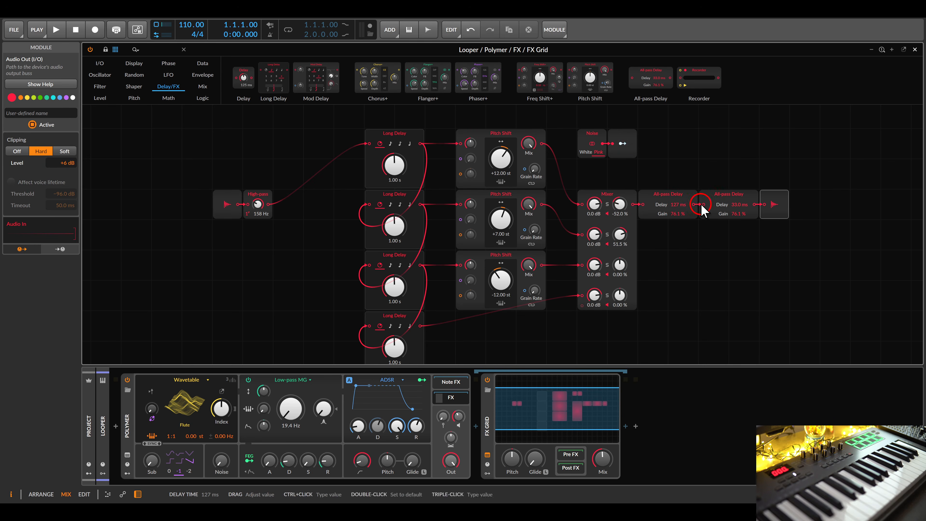
{"action": "left_click_drag", "start_coordinate": [736, 205], "coordinate": [736, 203]}
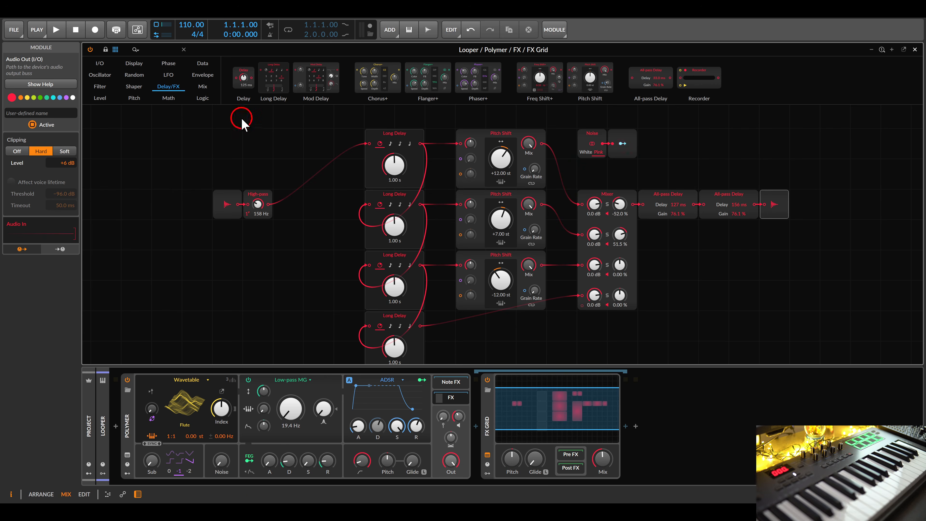
Add an S/H LFO above the All-pass Delays, duplicate it and place the copy beside the original.
{"action": "left_click", "coordinate": [134, 75]}
{"action": "left_click_drag", "start_coordinate": [280, 86], "coordinate": [678, 143]}
{"action": "left_click_drag", "start_coordinate": [749, 157], "coordinate": [589, 200]}
{"action": "scroll", "coordinate": [634, 166], "scroll_direction": "up", "scroll_amount": 1}
{"action": "key", "text": "ctrl+d"}
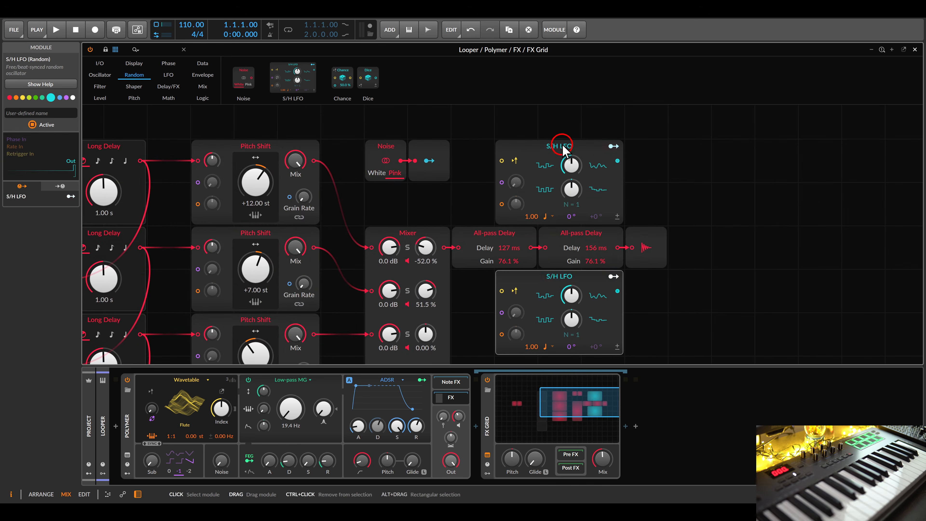
{"action": "left_click_drag", "start_coordinate": [564, 274], "coordinate": [672, 178]}
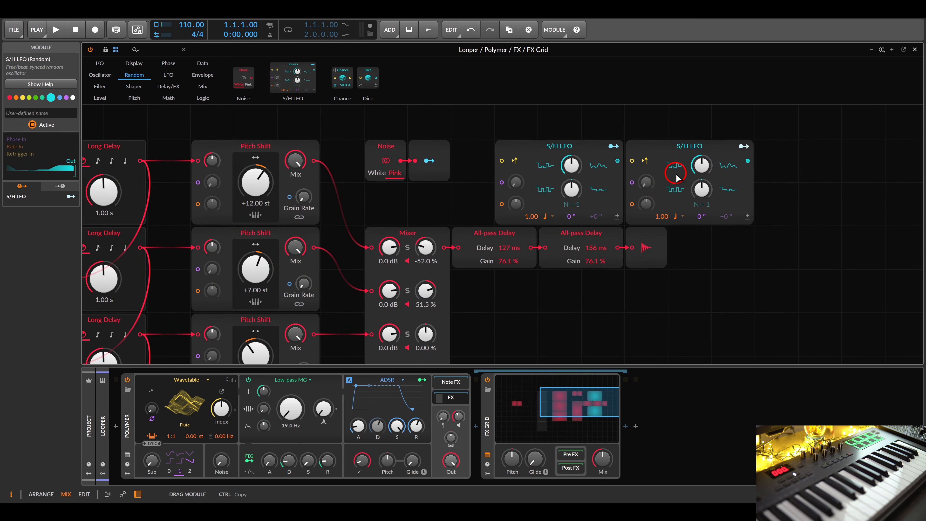
Raise the smoothing of both S/H LFOs to 100 % and turn off their retriggering.
{"action": "left_click_drag", "start_coordinate": [571, 171], "coordinate": [571, 169]}
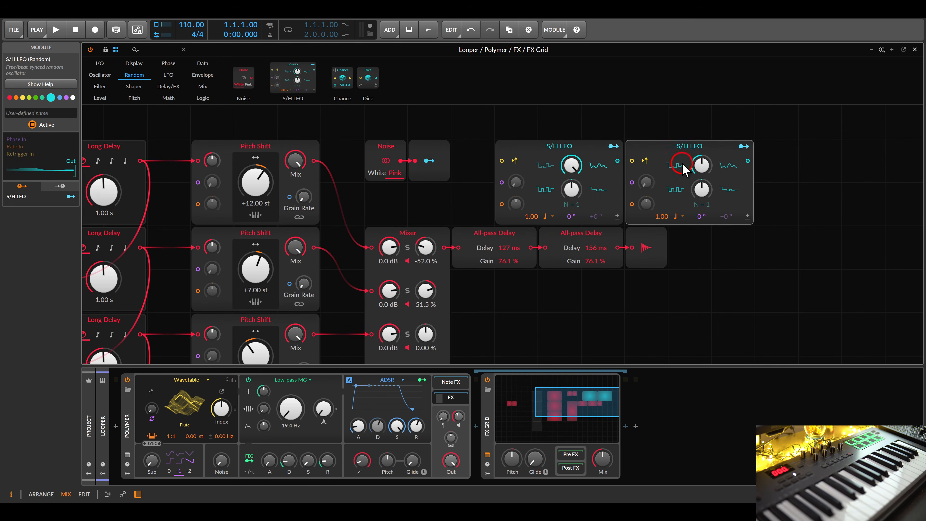
{"action": "left_click_drag", "start_coordinate": [702, 168], "coordinate": [701, 168]}
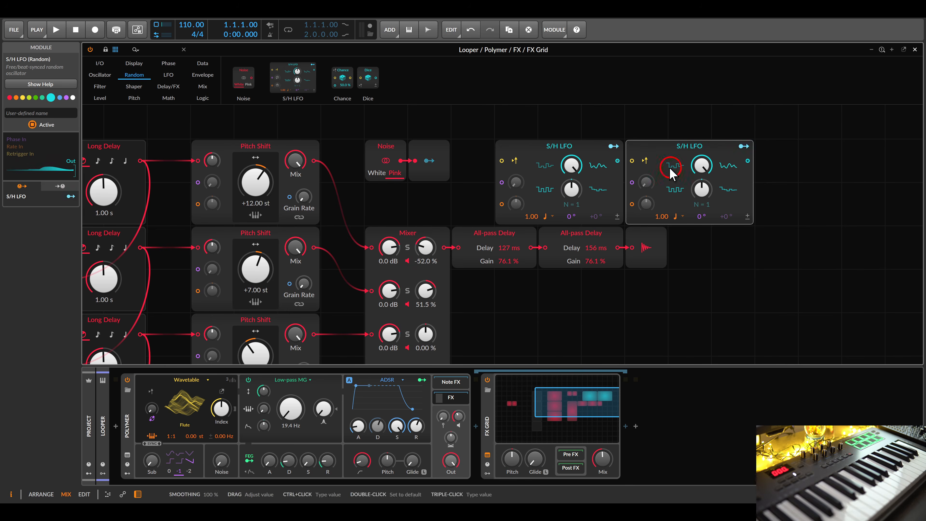
{"action": "left_click", "coordinate": [644, 160]}
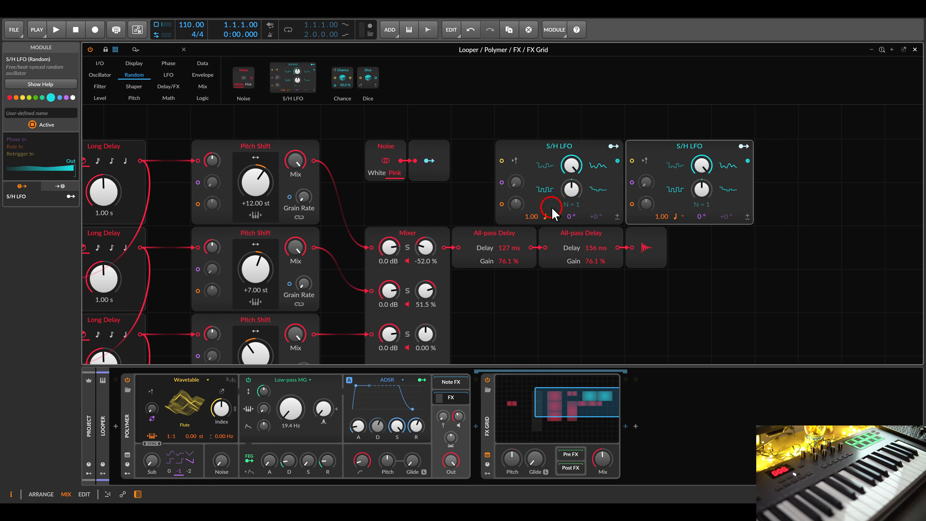
Switch the timebase of both S/H LFOs to Hertz and set their rates to 1.44 Hz and 1.56 Hz.
{"action": "left_click", "coordinate": [552, 216]}
{"action": "left_click", "coordinate": [558, 230]}
{"action": "left_click", "coordinate": [682, 216]}
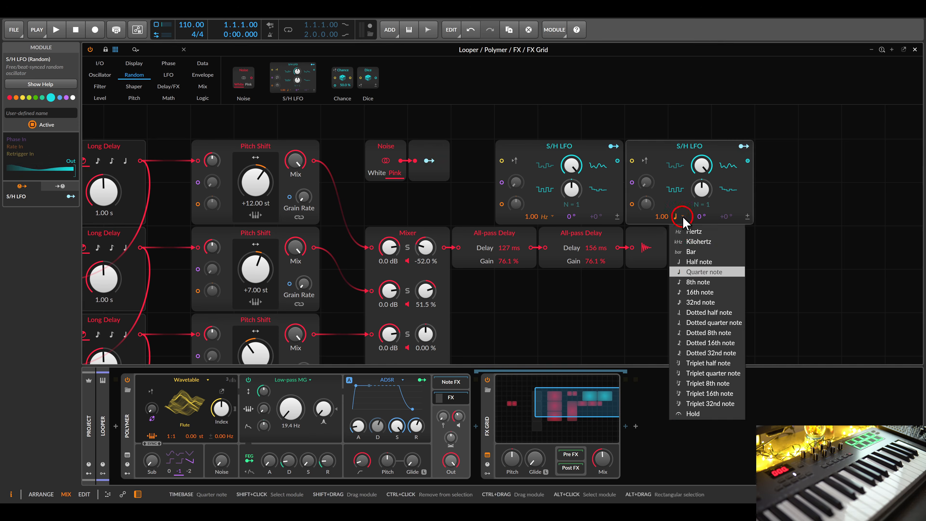
{"action": "left_click", "coordinate": [687, 230]}
{"action": "mouse_move", "coordinate": [532, 222]}
{"action": "left_mouse_down"}
{"action": "mouse_move", "coordinate": [533, 204]}
{"action": "mouse_move", "coordinate": [533, 215]}
{"action": "left_mouse_up"}
{"action": "left_click_drag", "start_coordinate": [661, 217], "coordinate": [664, 217]}
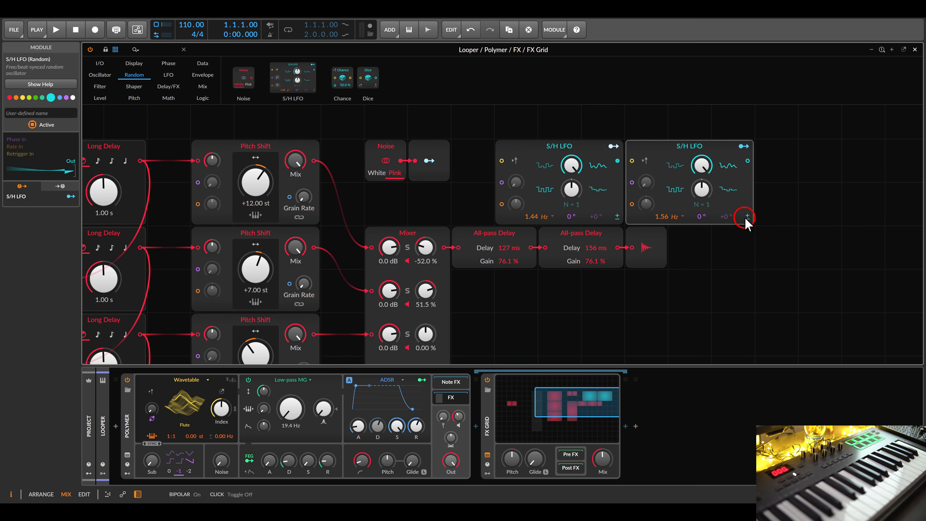
Modulate each All-pass Delay's delay time by 3 ms, the first from the first S/H LFO and the second from the second.
{"action": "left_click", "coordinate": [612, 146]}
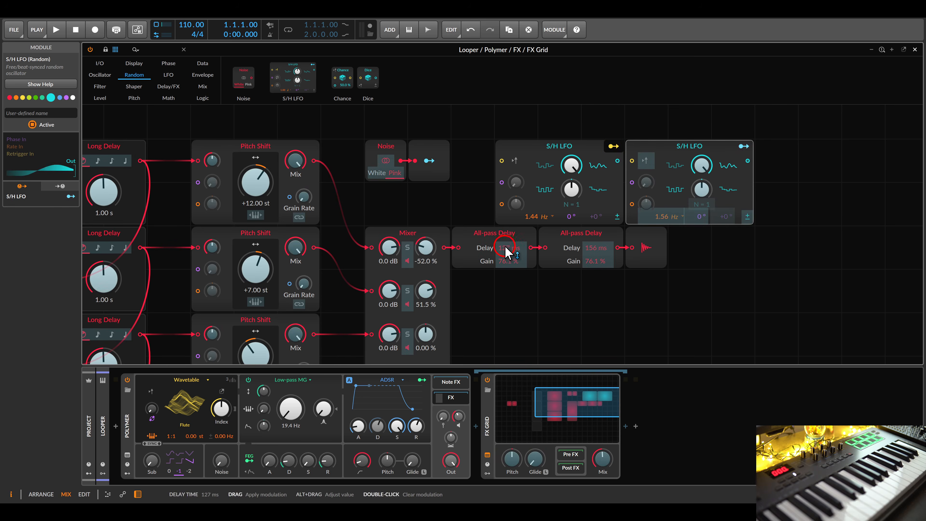
{"action": "left_click_drag", "start_coordinate": [508, 250], "coordinate": [509, 249]}
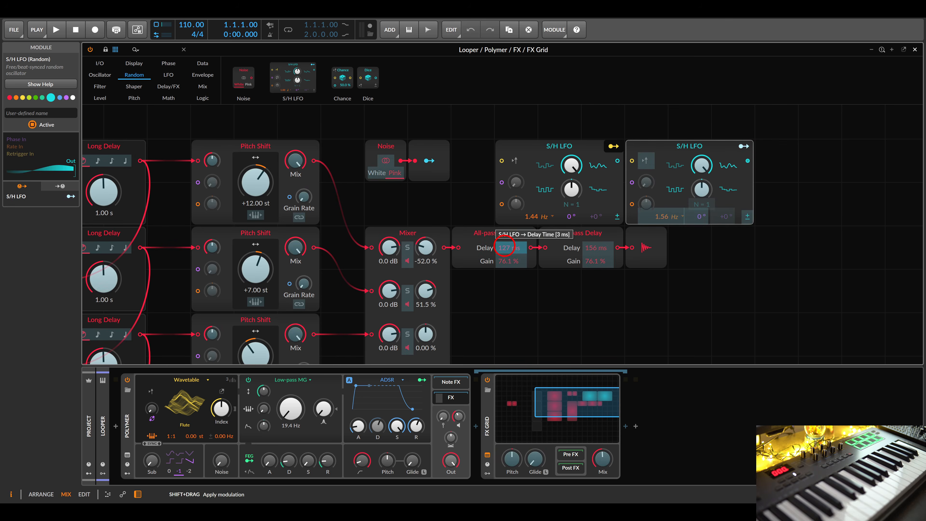
{"action": "left_click", "coordinate": [614, 147]}
{"action": "left_click", "coordinate": [743, 145]}
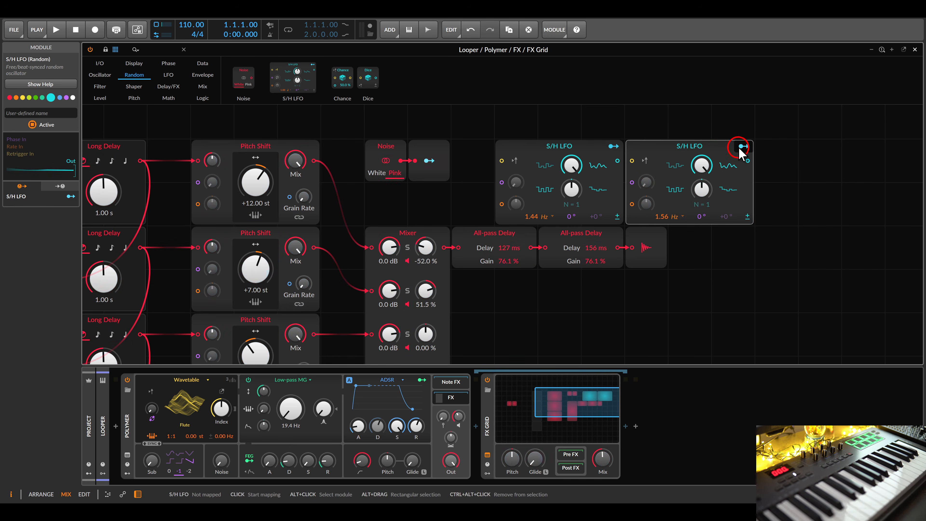
{"action": "left_click", "coordinate": [592, 248]}
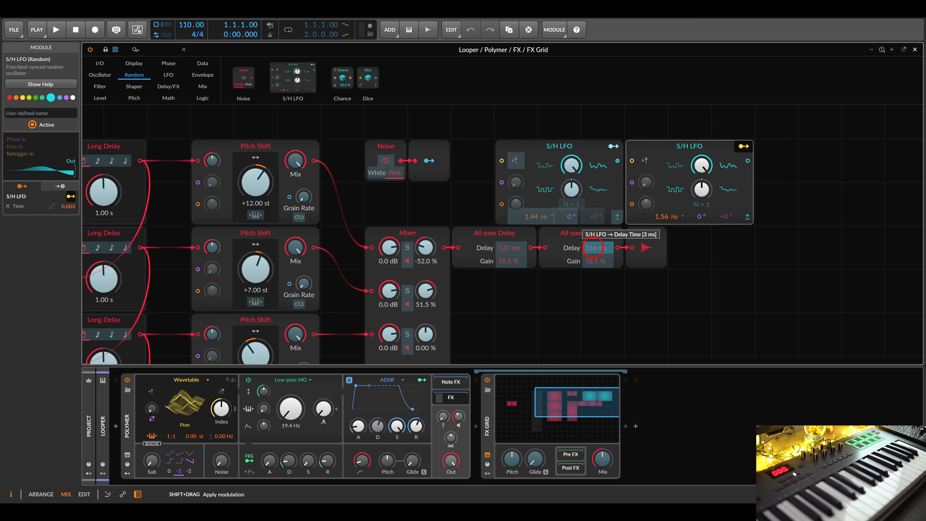
{"action": "left_click", "coordinate": [743, 146]}
{"action": "left_click", "coordinate": [743, 146]}
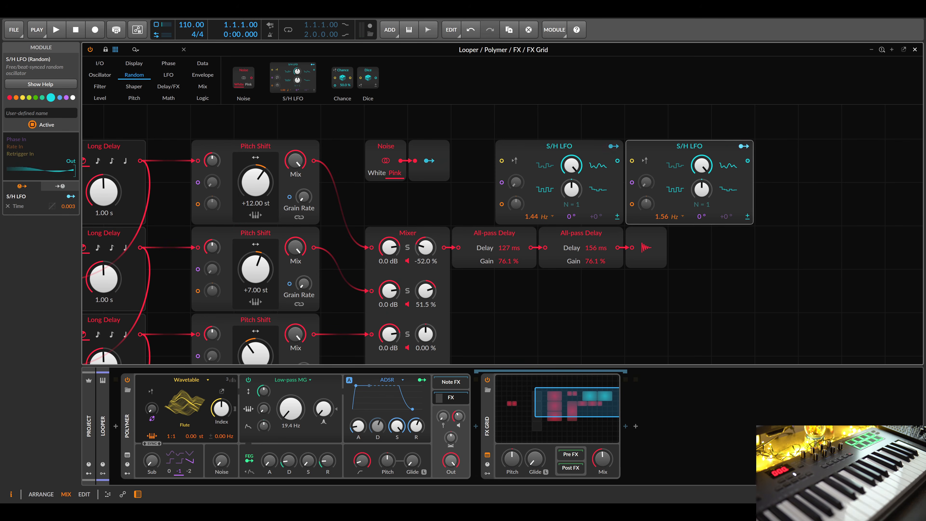
Insert a Mixer between the High-pass filter and the first Long Delay.
{"action": "left_click_drag", "start_coordinate": [262, 255], "coordinate": [768, 222]}
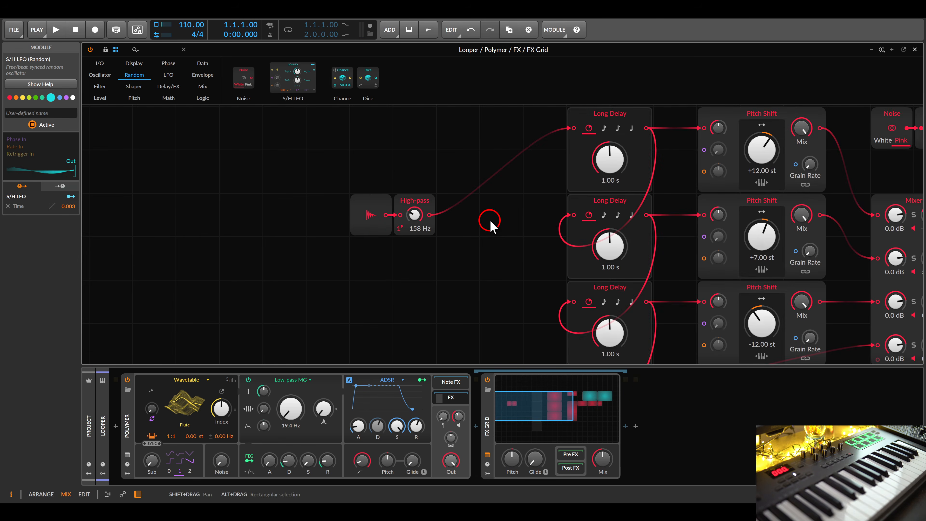
{"action": "left_click", "coordinate": [202, 86]}
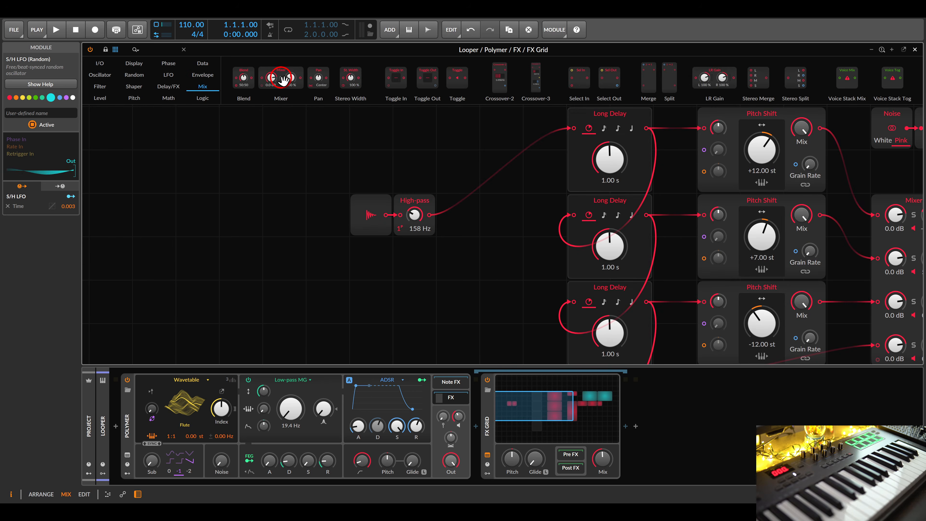
{"action": "left_click_drag", "start_coordinate": [280, 77], "coordinate": [469, 234]}
{"action": "left_click", "coordinate": [467, 184]}
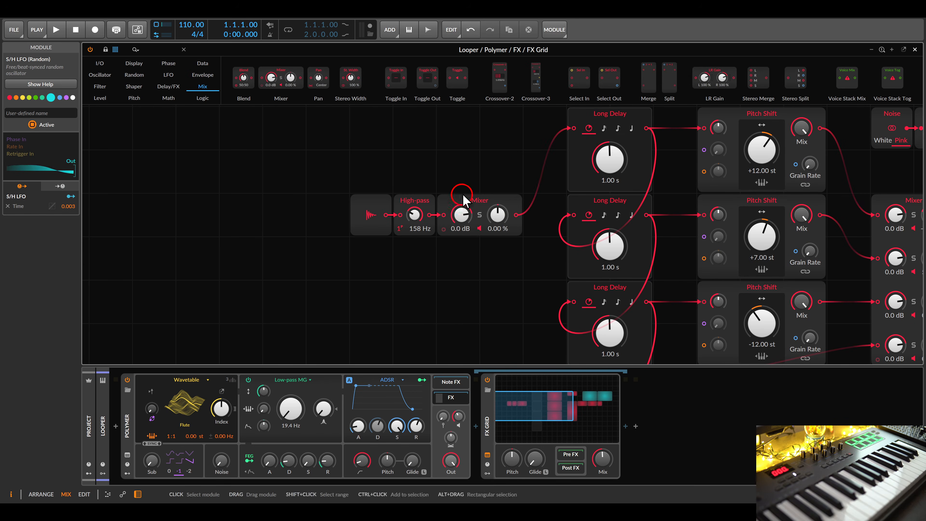
Connect the output of the fourth Long Delay back into a second channel of the new input Mixer.
{"action": "scroll", "coordinate": [467, 182], "scroll_direction": "down", "scroll_amount": 1}
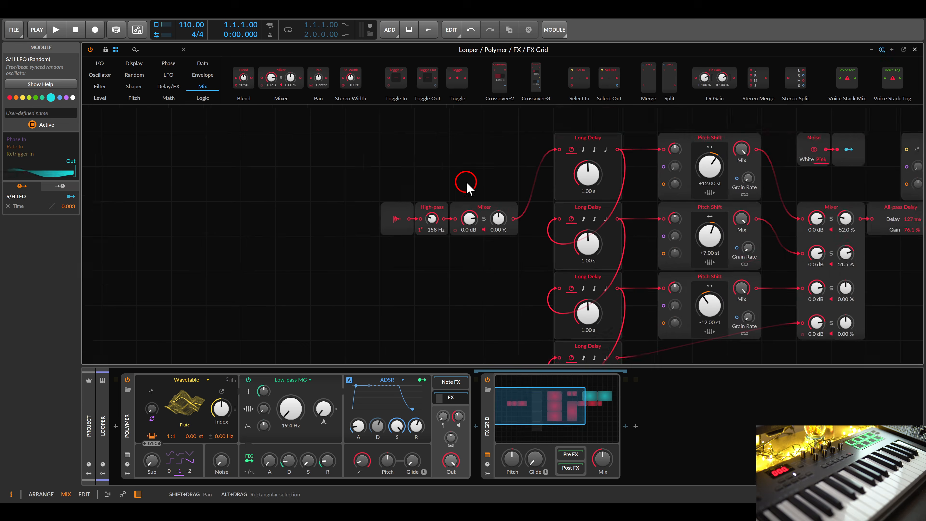
{"action": "left_click_drag", "start_coordinate": [522, 209], "coordinate": [484, 170]}
{"action": "scroll", "coordinate": [483, 170], "scroll_direction": "down", "scroll_amount": 1}
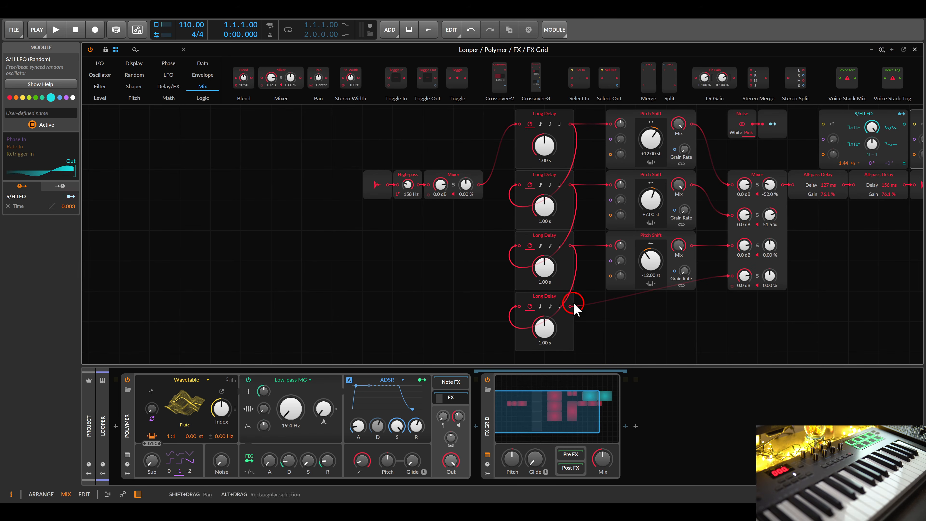
{"action": "left_click_drag", "start_coordinate": [569, 306], "coordinate": [430, 210]}
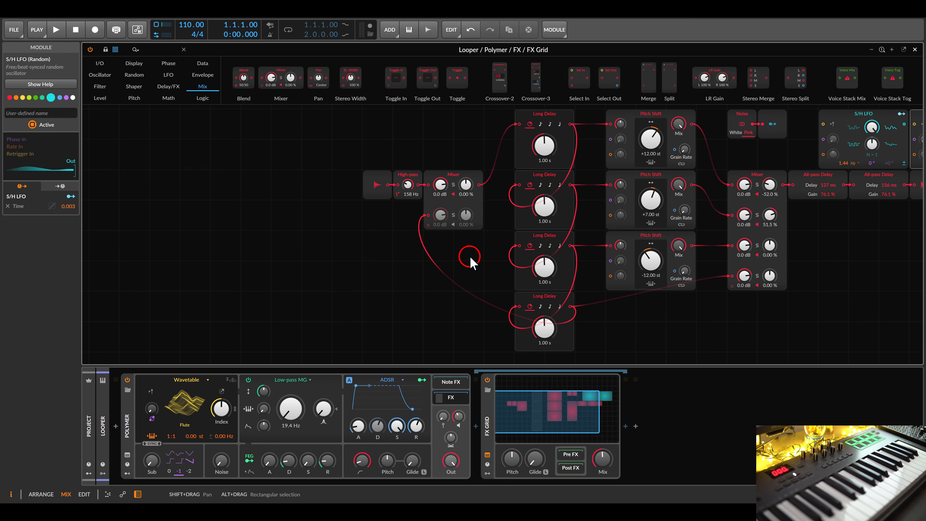
Set the delay times of the second, third and fourth Long Delays to 2.60 s, 498 ms and 3.89 s.
{"action": "left_click_drag", "start_coordinate": [544, 206], "coordinate": [583, 219]}
{"action": "left_click", "coordinate": [547, 208]}
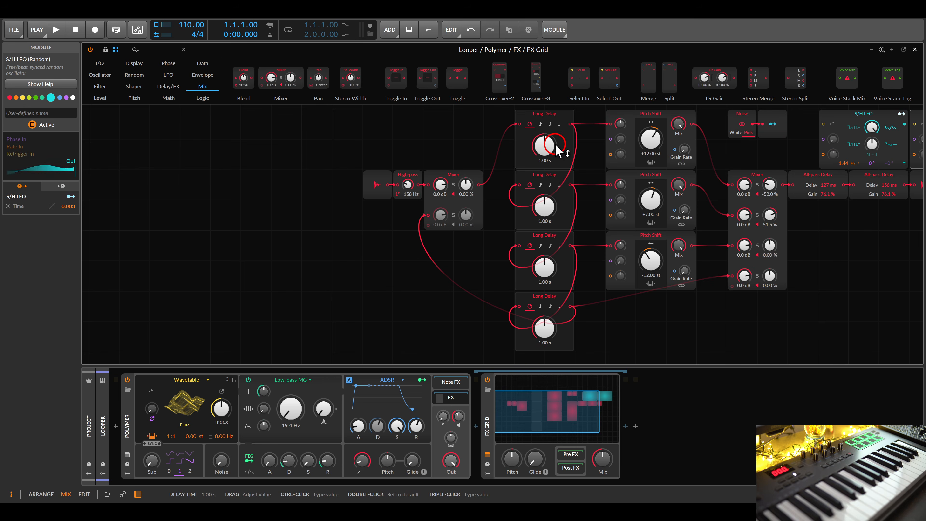
{"action": "left_click_drag", "start_coordinate": [545, 206], "coordinate": [544, 188]}
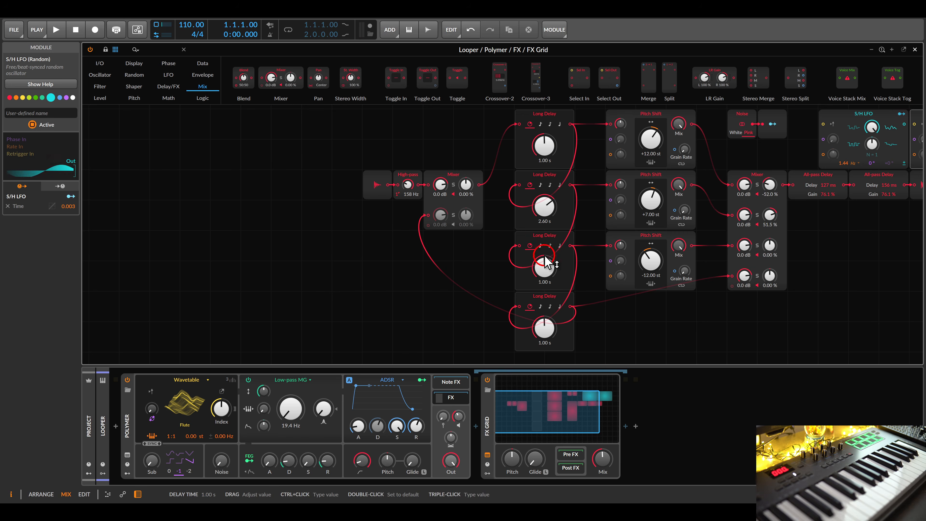
{"action": "left_click_drag", "start_coordinate": [546, 266], "coordinate": [548, 269]}
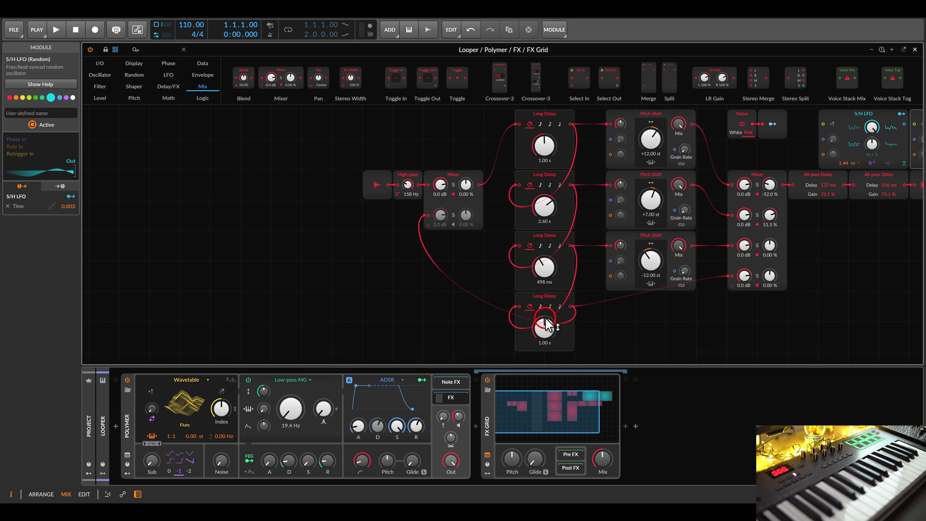
{"action": "left_click_drag", "start_coordinate": [545, 323], "coordinate": [546, 324]}
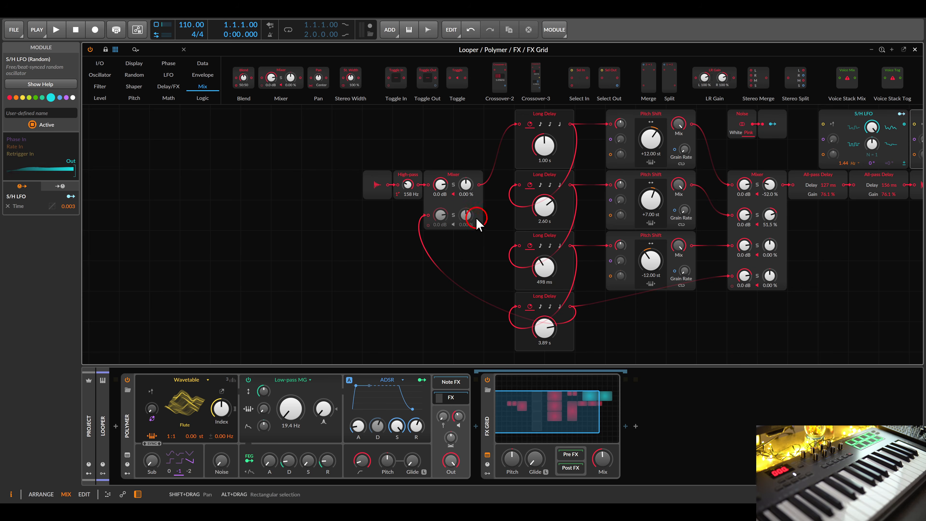
Unmute the feedback channel in the input Mixer so the fourth Long Delay's signal passes back into the chain.
{"action": "left_click", "coordinate": [453, 224]}
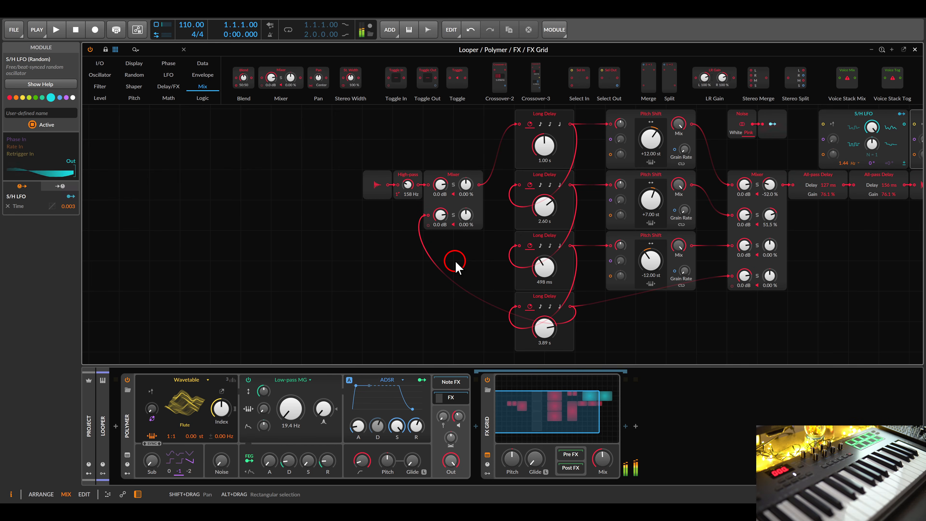
{"action": "scroll", "coordinate": [456, 264], "scroll_direction": "down", "scroll_amount": 5}
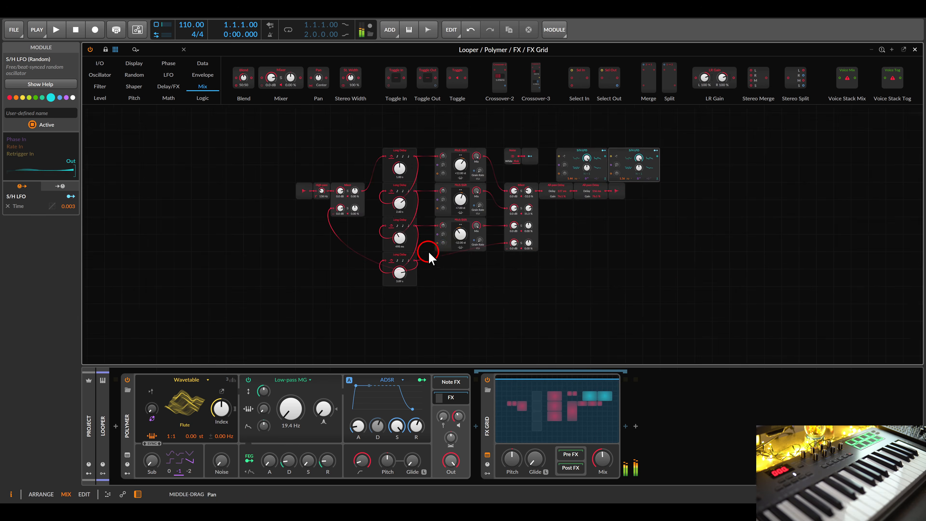
{"action": "scroll", "coordinate": [452, 262], "scroll_direction": "up", "scroll_amount": 4}
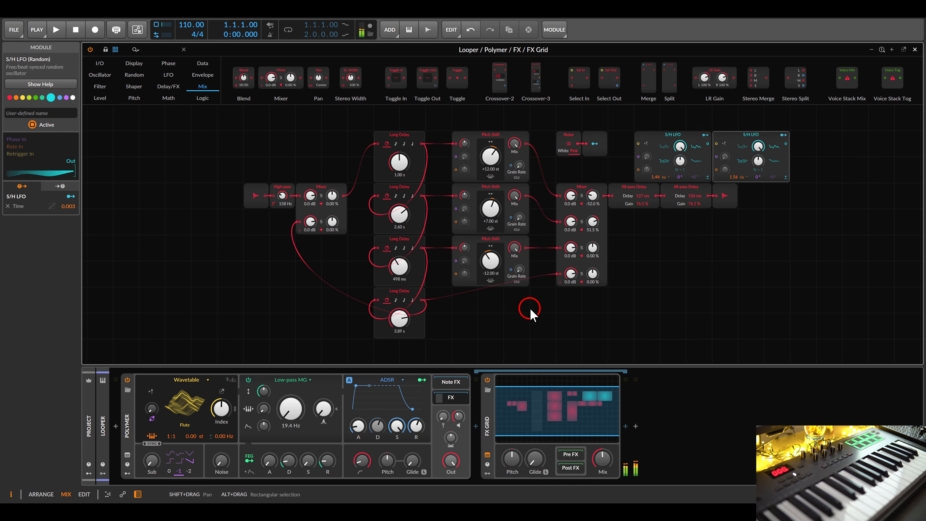
Insert a Multiply module between the second All-pass Delay and the audio output.
{"action": "left_click", "coordinate": [167, 98]}
{"action": "left_click_drag", "start_coordinate": [388, 87], "coordinate": [717, 259]}
{"action": "left_click_drag", "start_coordinate": [736, 246], "coordinate": [655, 250]}
{"action": "scroll", "coordinate": [655, 248], "scroll_direction": "up", "scroll_amount": 3}
{"action": "left_click_drag", "start_coordinate": [700, 225], "coordinate": [627, 243]}
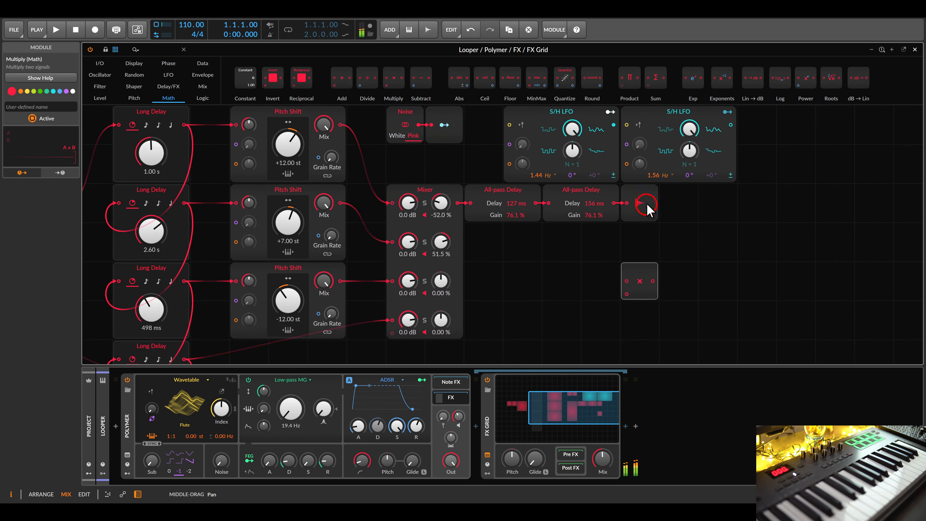
{"action": "left_click_drag", "start_coordinate": [646, 197], "coordinate": [681, 195]}
{"action": "left_click_drag", "start_coordinate": [645, 271], "coordinate": [620, 225]}
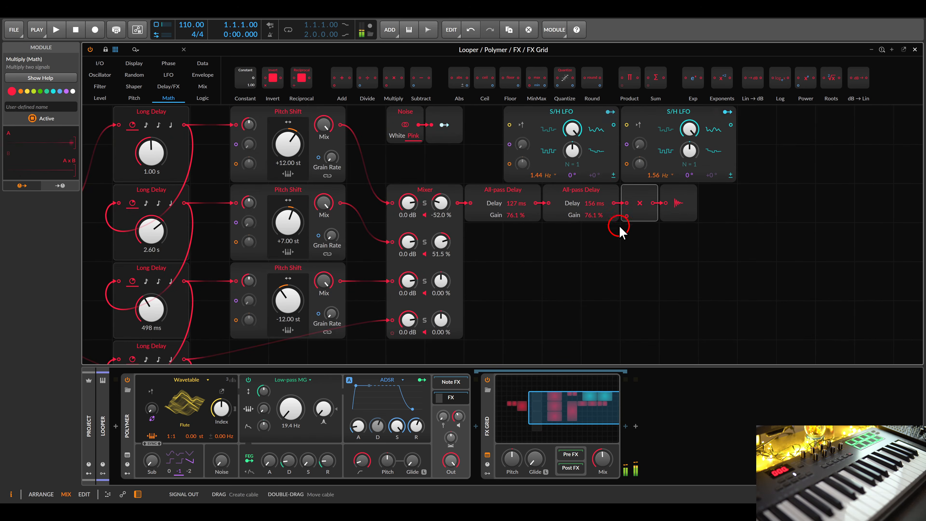
Add a Gate In module connected to the Multiply's second input and close the Grid editor.
{"action": "left_click", "coordinate": [622, 215]}
{"action": "left_click", "coordinate": [623, 214]}
{"action": "left_click", "coordinate": [627, 220]}
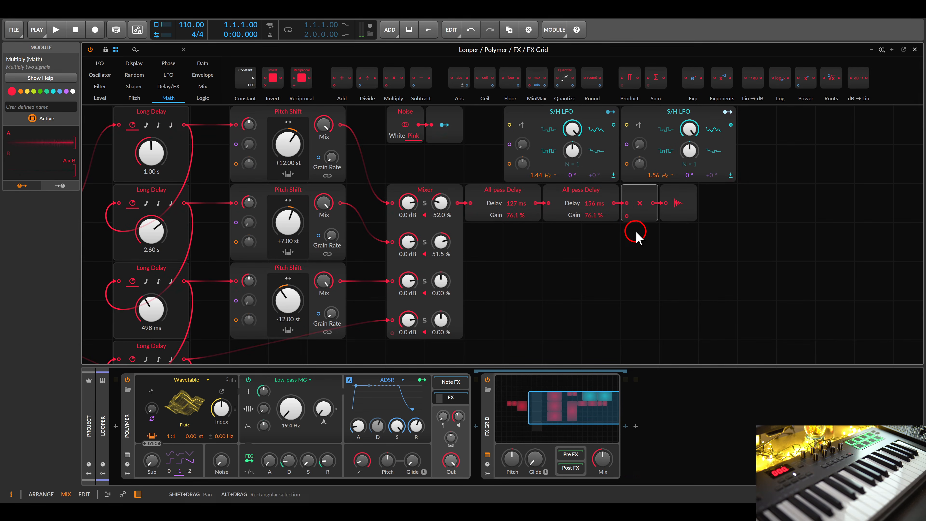
{"action": "left_click", "coordinate": [99, 63]}
{"action": "left_click_drag", "start_coordinate": [232, 78], "coordinate": [626, 216]}
{"action": "key", "text": "Escape"}
Create and launch a one-bar clip in the Looper track's Scene 1 slot and fill it with a single C2 note.
{"action": "double_click", "coordinate": [145, 76]}
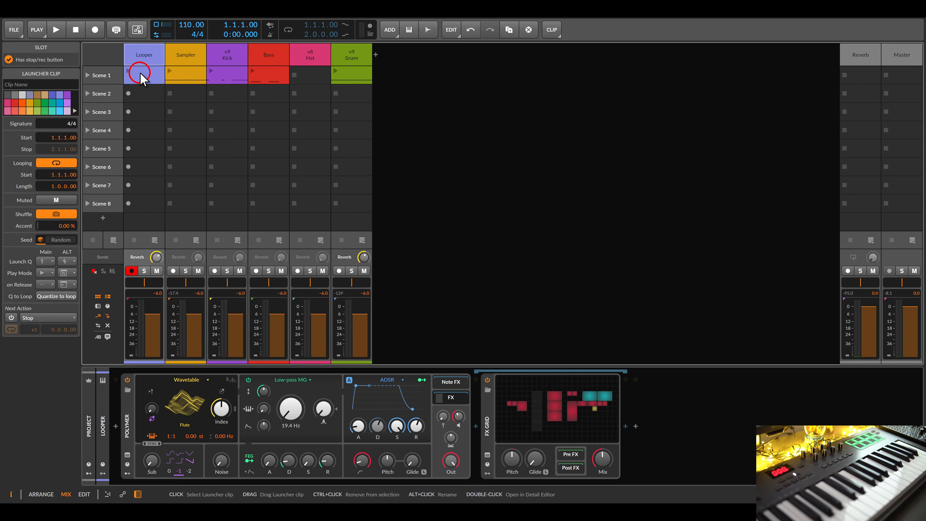
{"action": "left_click", "coordinate": [128, 73]}
{"action": "double_click", "coordinate": [140, 75]}
{"action": "scroll", "coordinate": [406, 269], "scroll_direction": "down", "scroll_amount": 3}
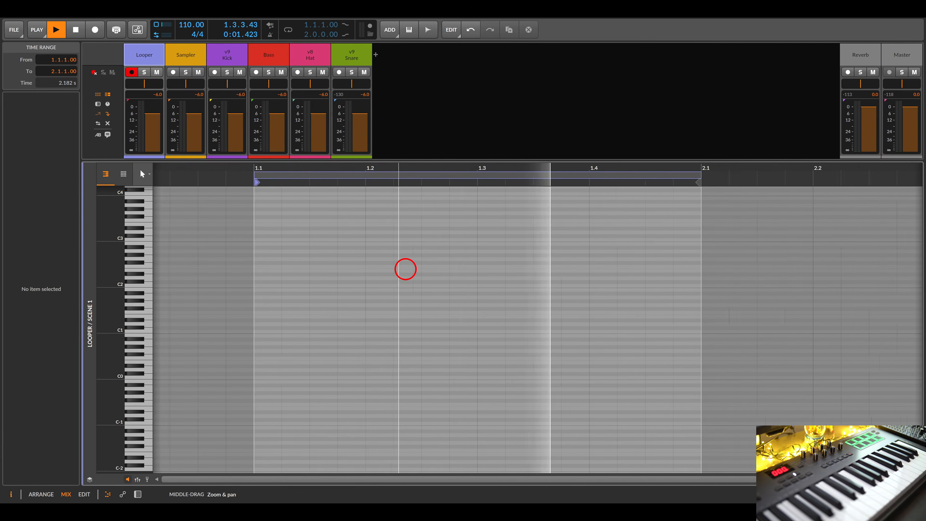
{"action": "double_click", "coordinate": [270, 285]}
{"action": "left_click_drag", "start_coordinate": [270, 286], "coordinate": [685, 286]}
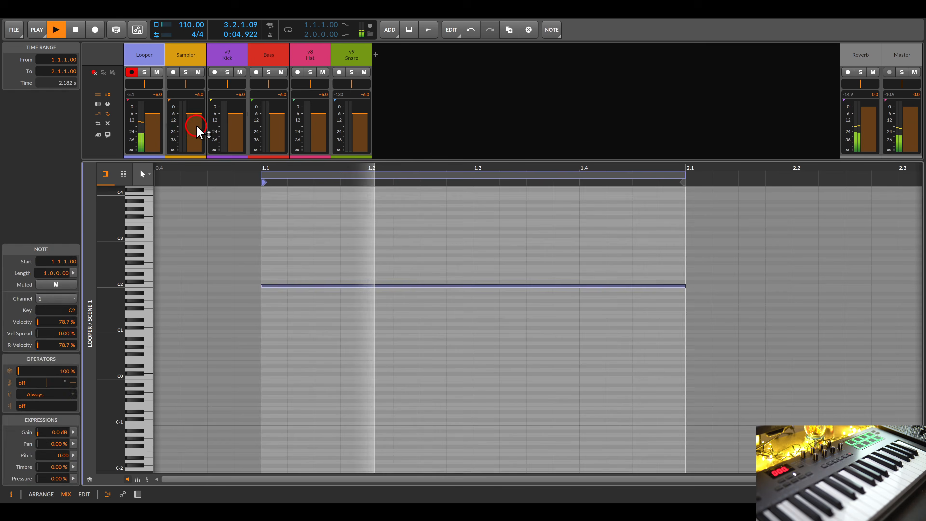
{"action": "double_click", "coordinate": [146, 58]}
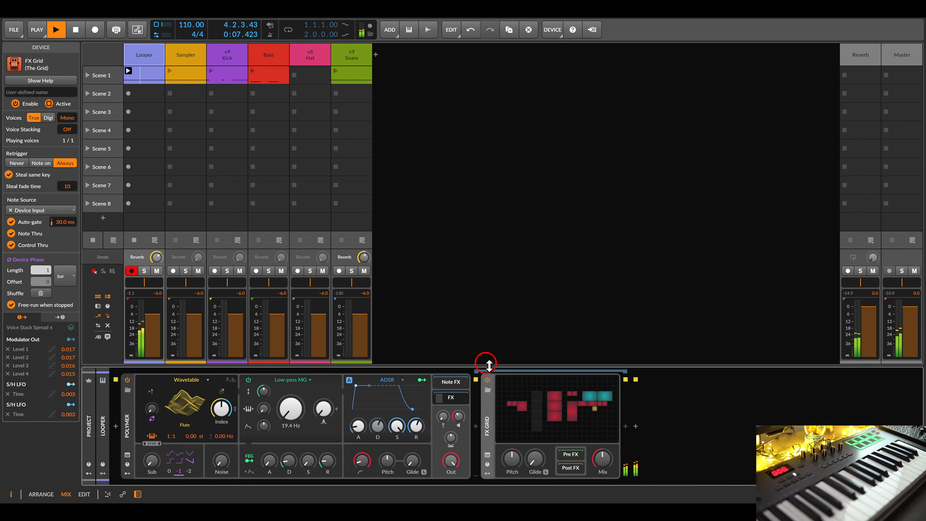
Stop the Looper clip and relaunch it to check how the gate affects the sound.
{"action": "left_click", "coordinate": [563, 401]}
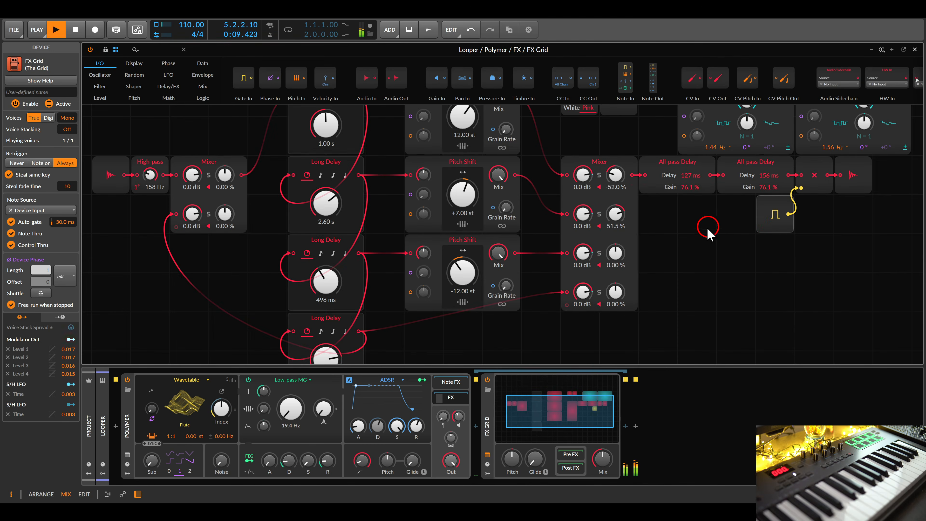
{"action": "key", "text": "Escape"}
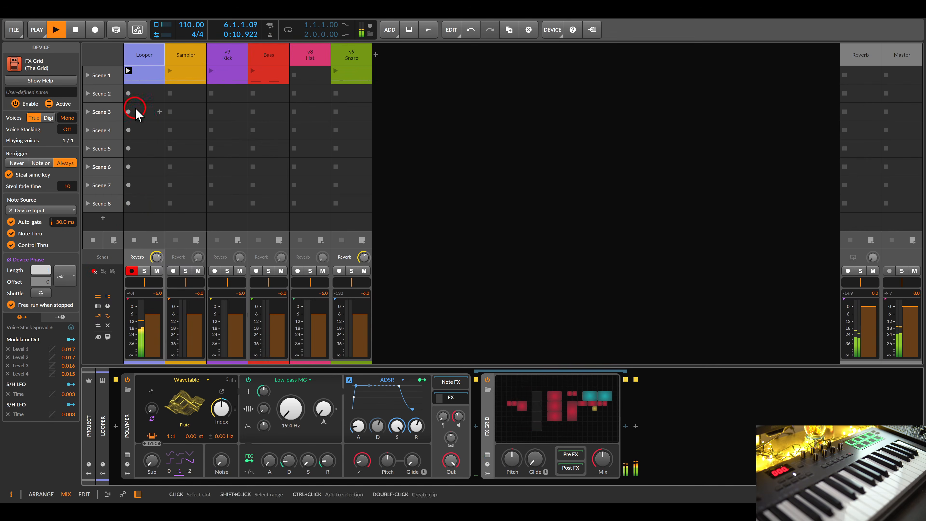
{"action": "left_click", "coordinate": [134, 239]}
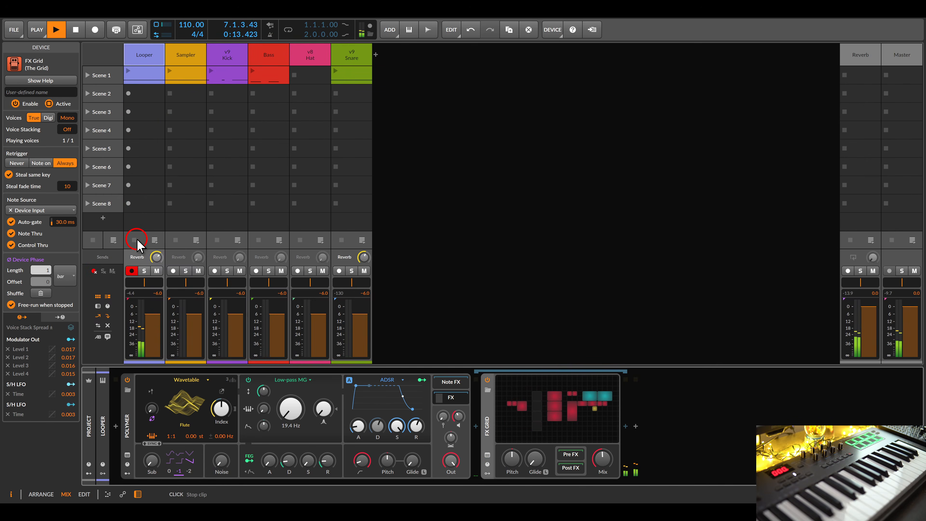
{"action": "left_click", "coordinate": [129, 70]}
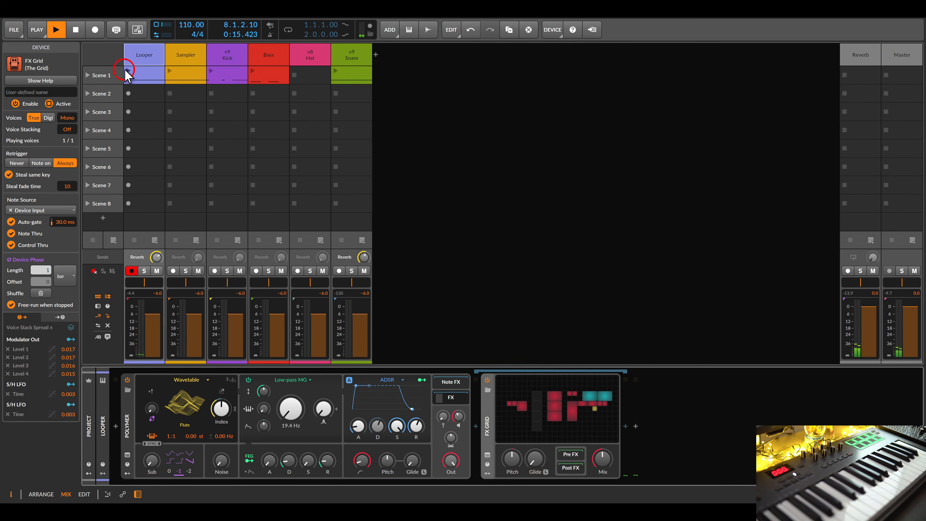
Examine the complete FX Grid patch while the Looper clip plays, and close the editor again.
{"action": "left_click", "coordinate": [389, 312]}
{"action": "left_click", "coordinate": [585, 410]}
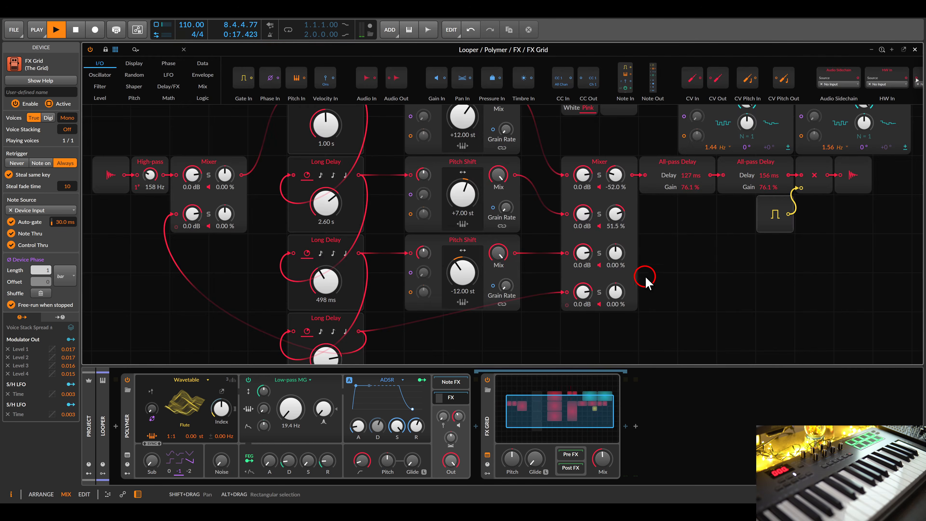
{"action": "left_click_drag", "start_coordinate": [651, 282], "coordinate": [648, 274]}
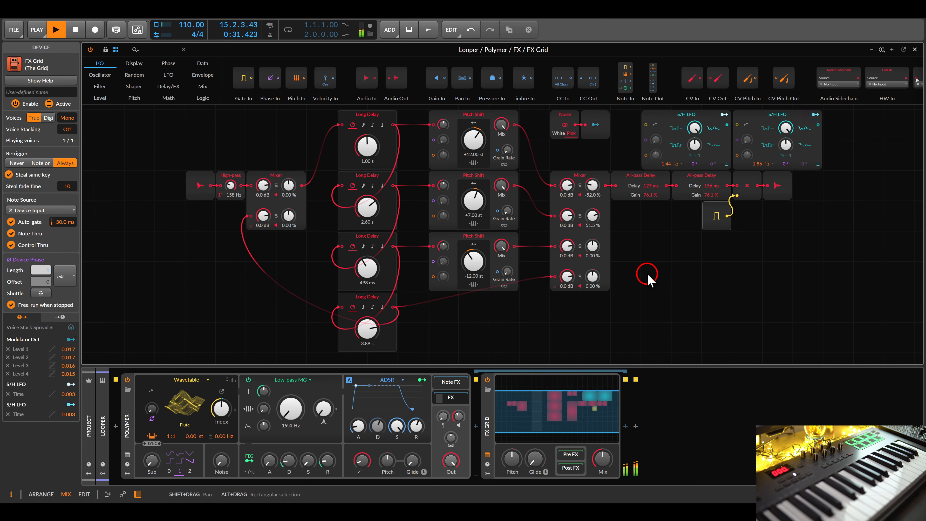
{"action": "key", "text": "Escape"}
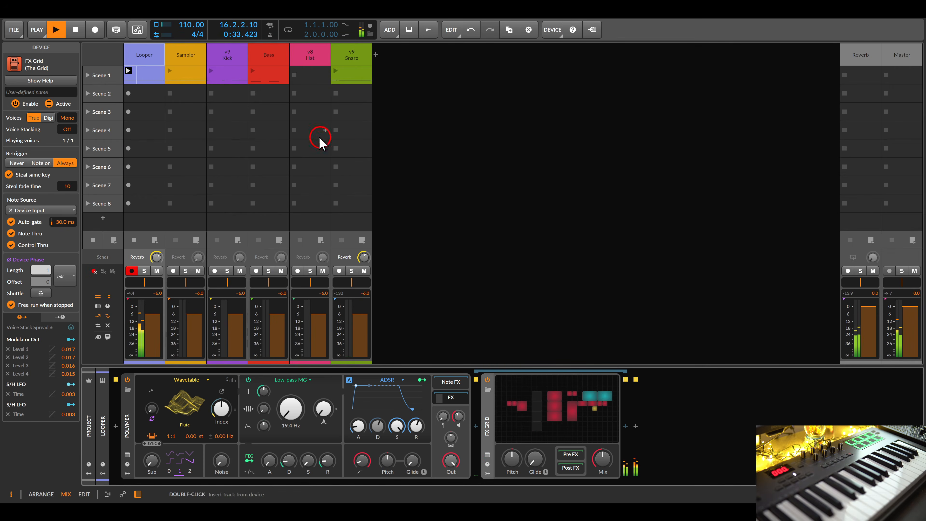
Launch the Sampler track's Scene 1 clip and restart playback of the project.
{"action": "left_click", "coordinate": [189, 56]}
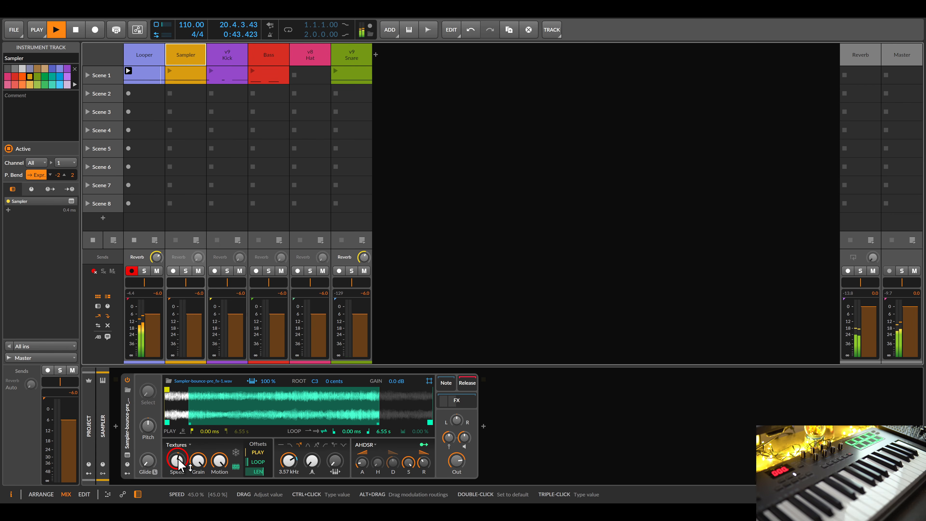
{"action": "left_click", "coordinate": [128, 415]}
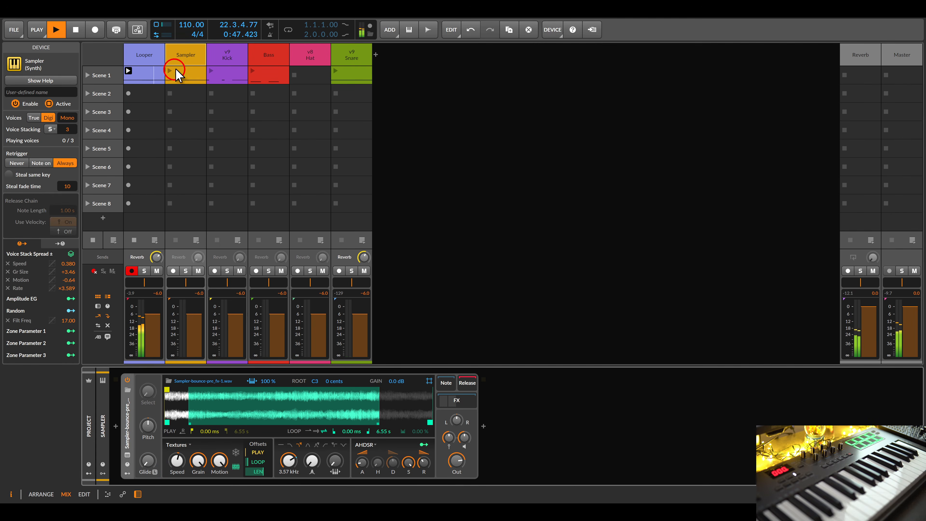
{"action": "left_click", "coordinate": [175, 70]}
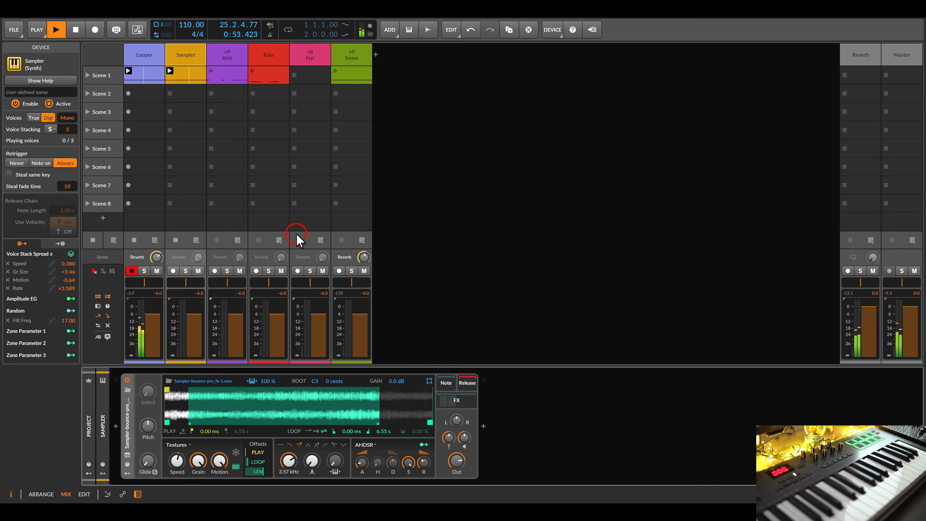
{"action": "left_click", "coordinate": [75, 30]}
{"action": "left_click", "coordinate": [56, 29]}
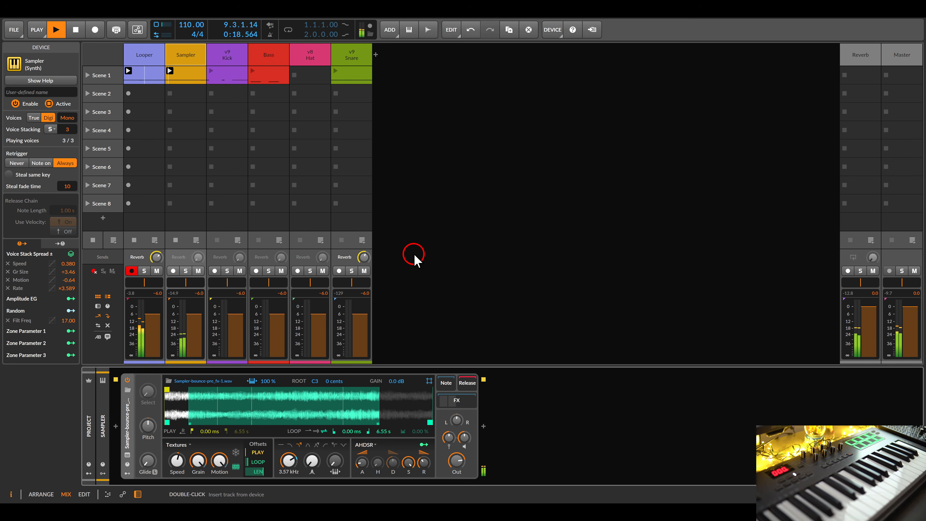
Launch the Scene 1 clips of the v9 Kick, Bass and v9 Snare tracks and enable Stepwise on the v8 Hat track.
{"action": "left_click", "coordinate": [211, 71]}
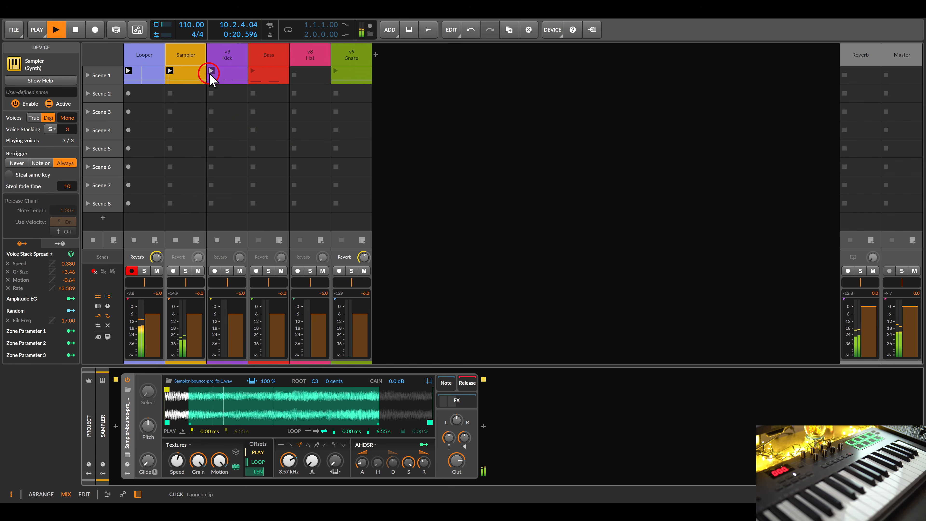
{"action": "left_click", "coordinate": [252, 70]}
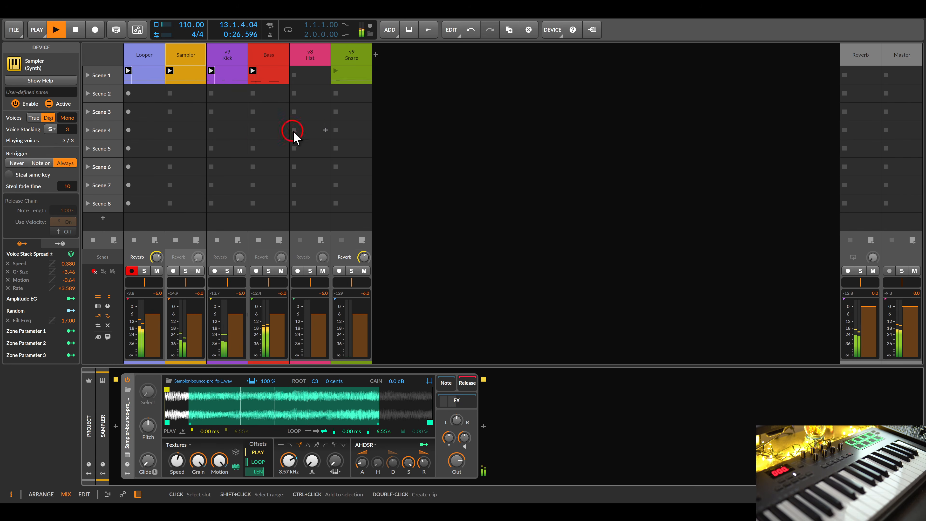
{"action": "left_click", "coordinate": [309, 55]}
{"action": "left_click", "coordinate": [127, 380]}
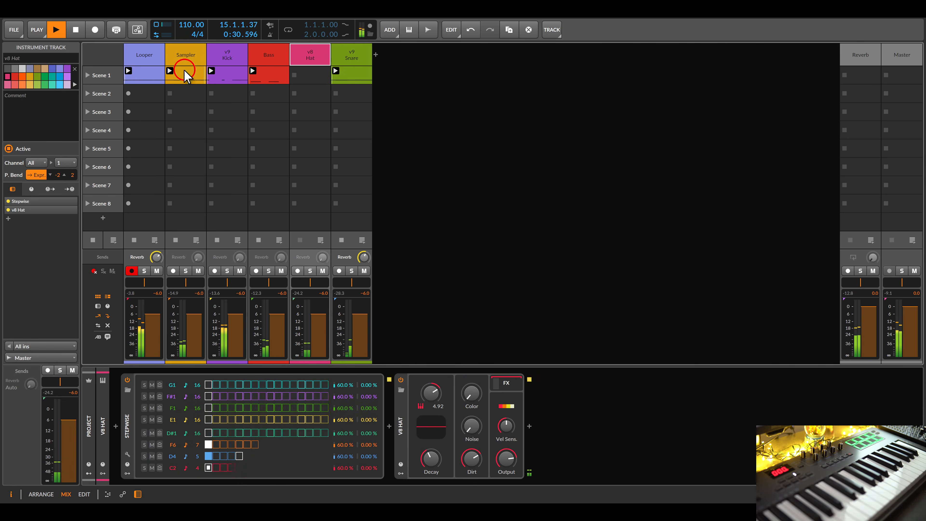
Open the Looper track's FX Grid patch to view it while all tracks play.
{"action": "left_click", "coordinate": [145, 56]}
{"action": "left_click", "coordinate": [247, 143]}
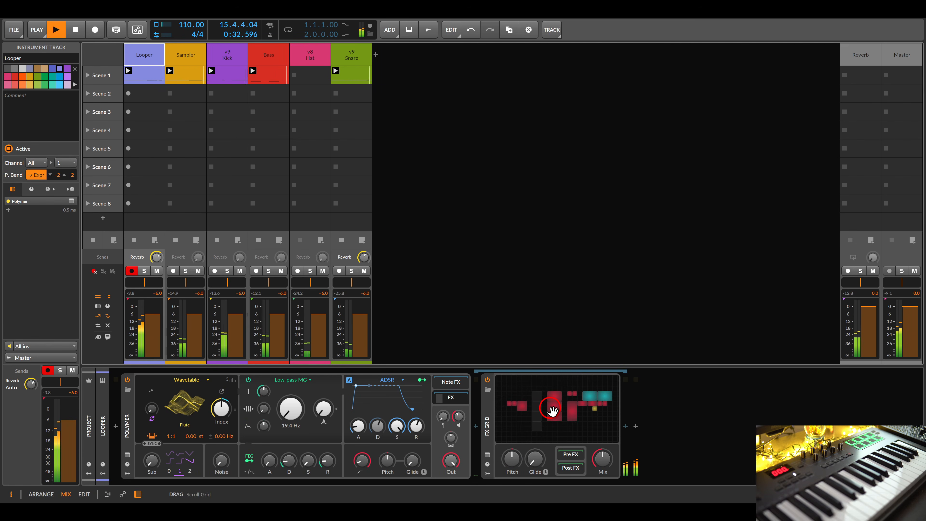
{"action": "left_click", "coordinate": [552, 410]}
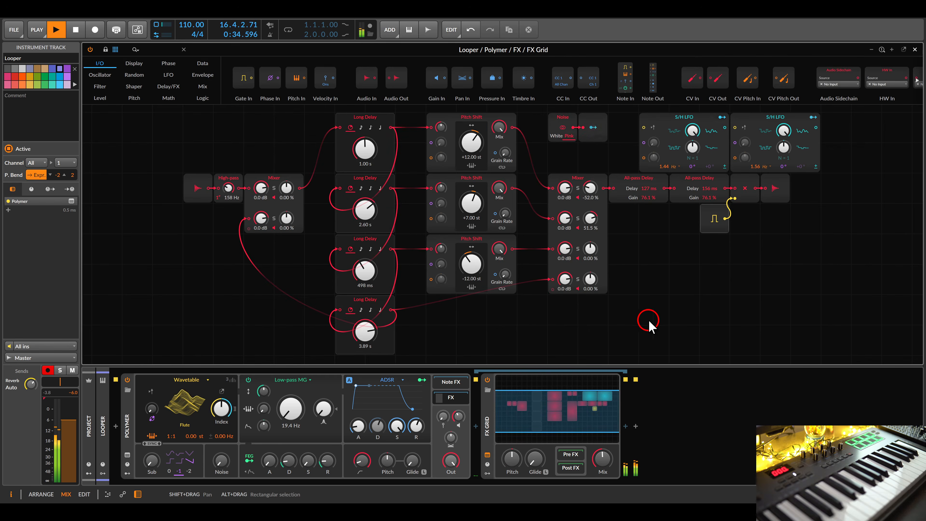